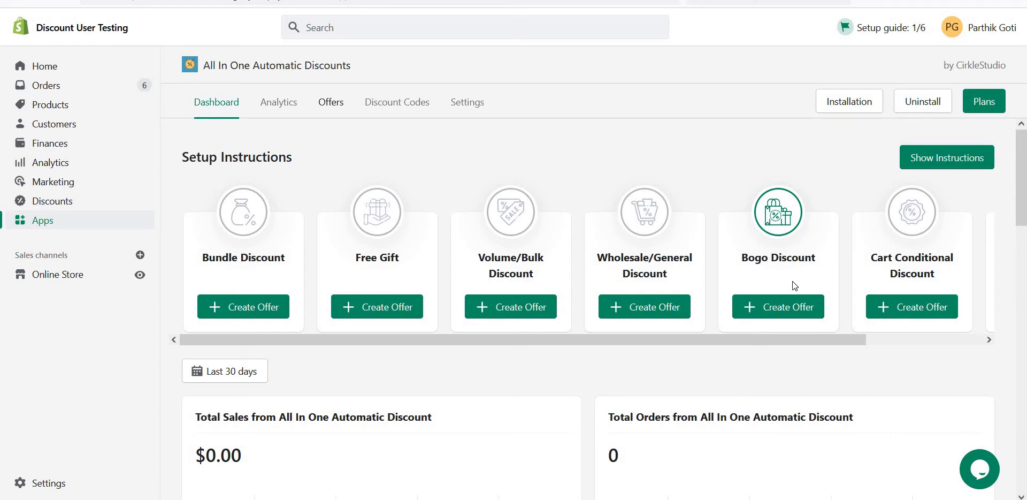
# Step: Create a new Cart Conditional Discount offer and enter CC1 as its Offer Name
pyautogui.click(915, 306)
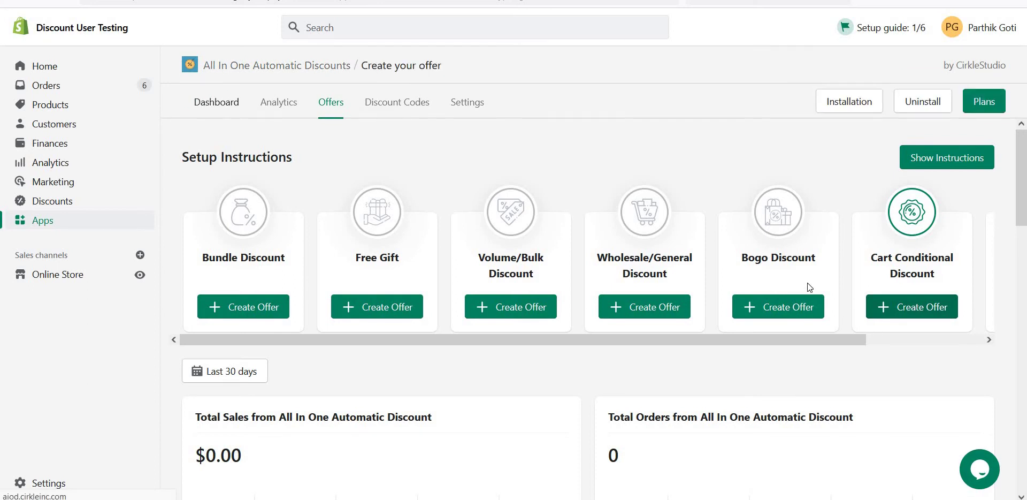
pyautogui.scroll(-1, 464, 245)
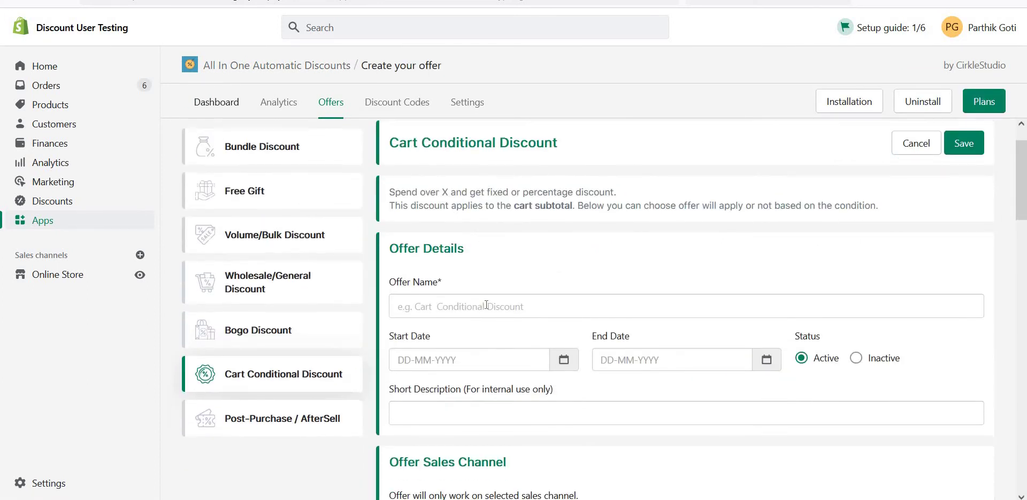
pyautogui.click(521, 299)
pyautogui.write('CC1')
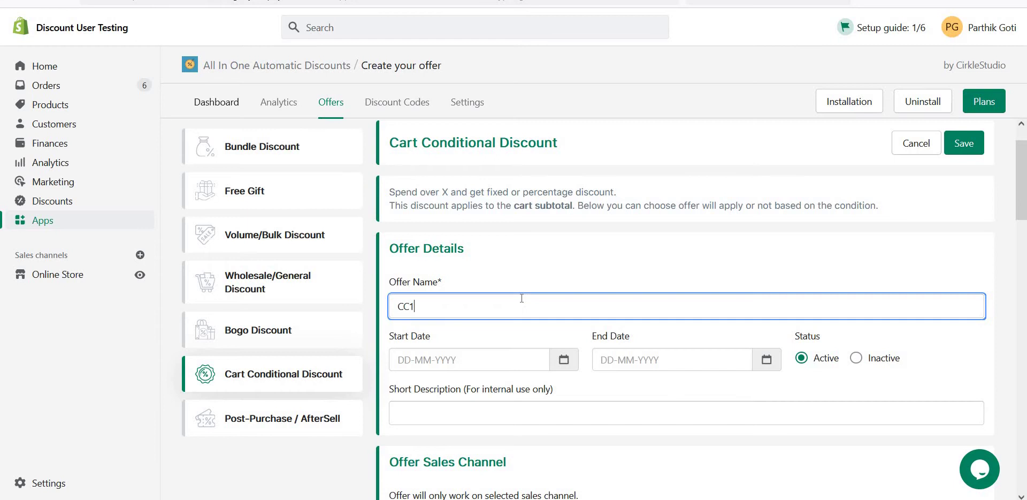
pyautogui.scroll(-1, 572, 279)
pyautogui.scroll(-5, 531, 318)
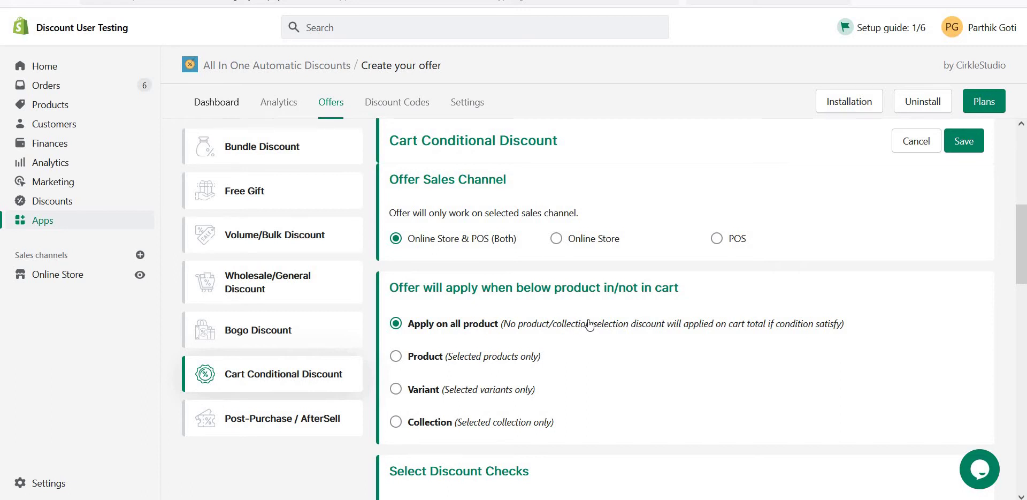
pyautogui.scroll(-1, 555, 292)
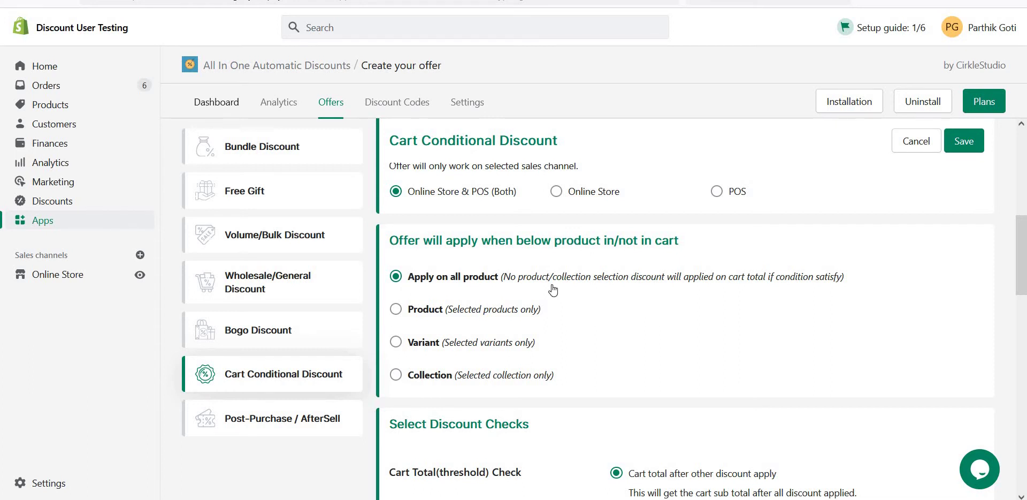
pyautogui.scroll(-1, 553, 289)
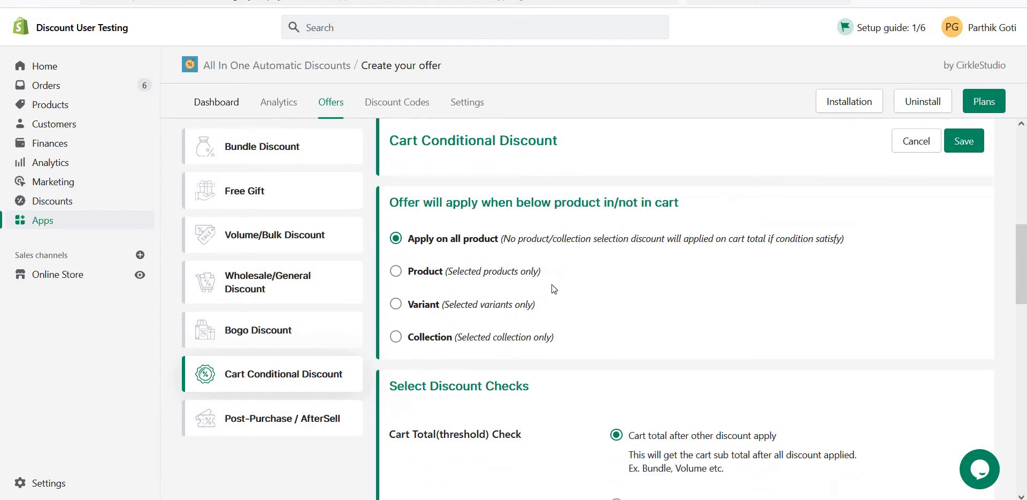
# Step: Restrict the offer to selected products and add 110cm Potted Smargago to its list
pyautogui.click(426, 263)
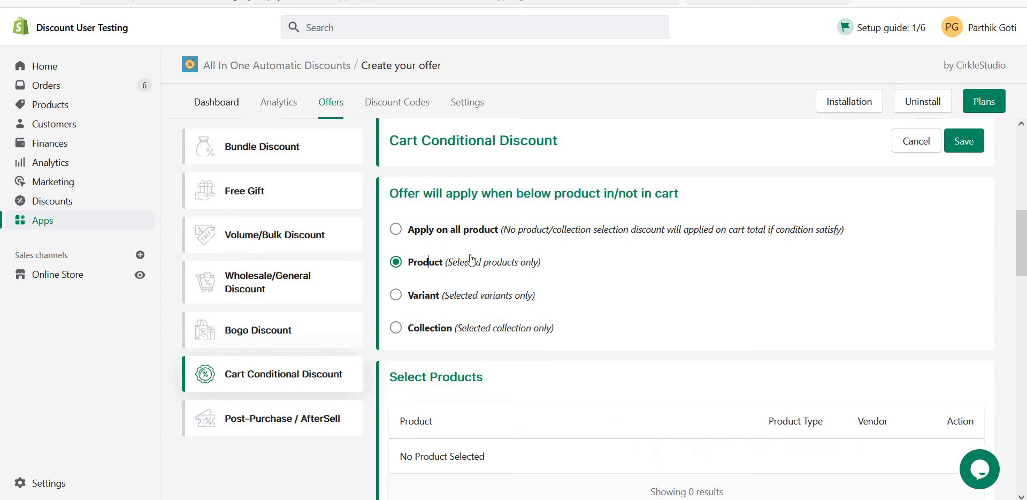
pyautogui.scroll(-2, 493, 248)
pyautogui.scroll(1, 448, 441)
pyautogui.click(434, 493)
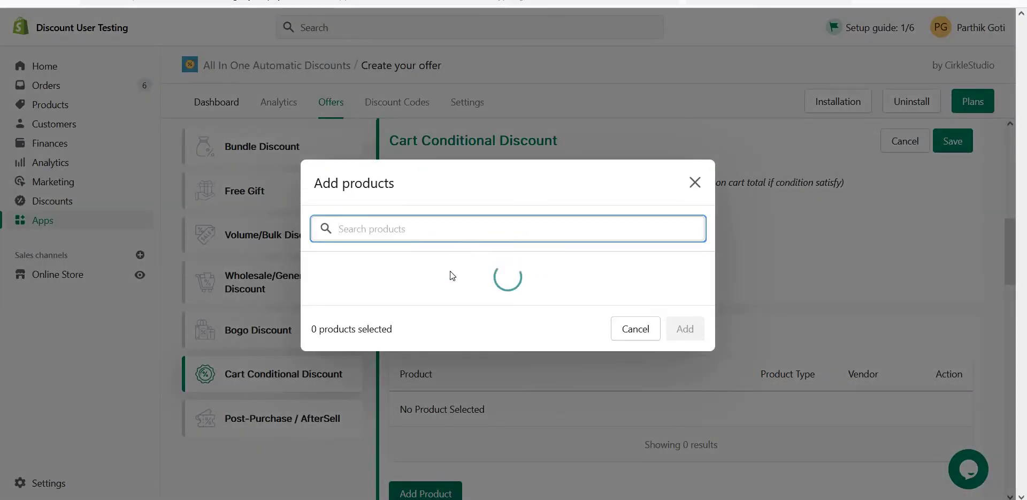
pyautogui.click(484, 154)
pyautogui.tripleClick(455, 145)
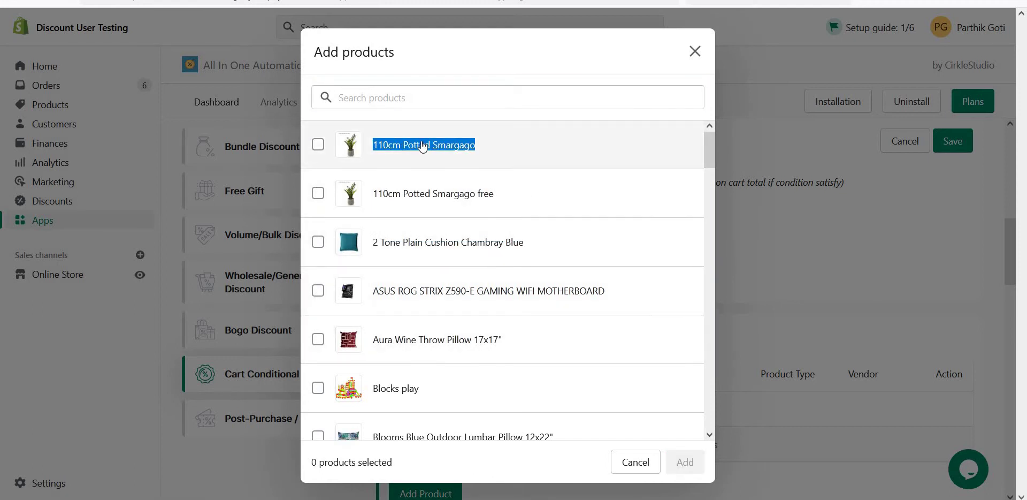
pyautogui.click(457, 161)
pyautogui.click(683, 463)
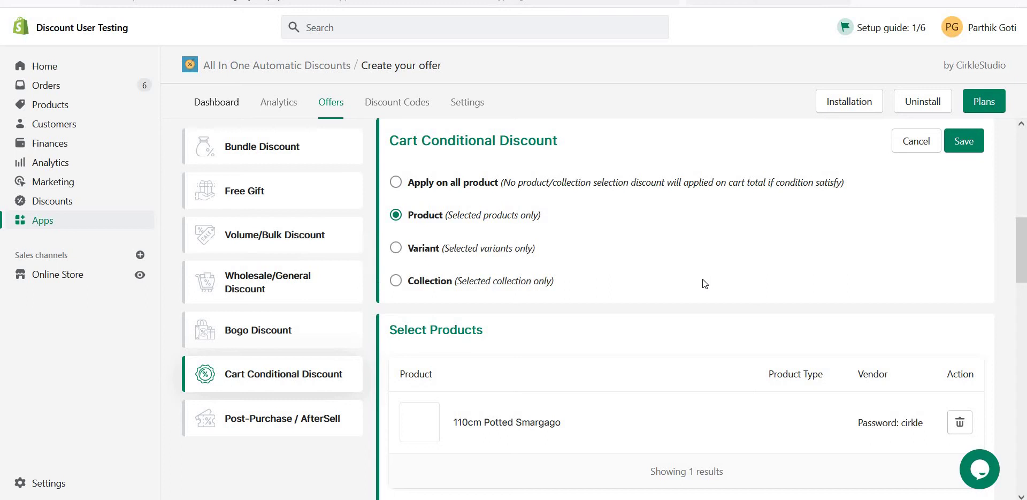
pyautogui.scroll(-5, 554, 332)
pyautogui.scroll(-2, 572, 285)
# Step: Try the before- and after-discount cart total checks and toggle Count only none discounted product
pyautogui.tripleClick(453, 234)
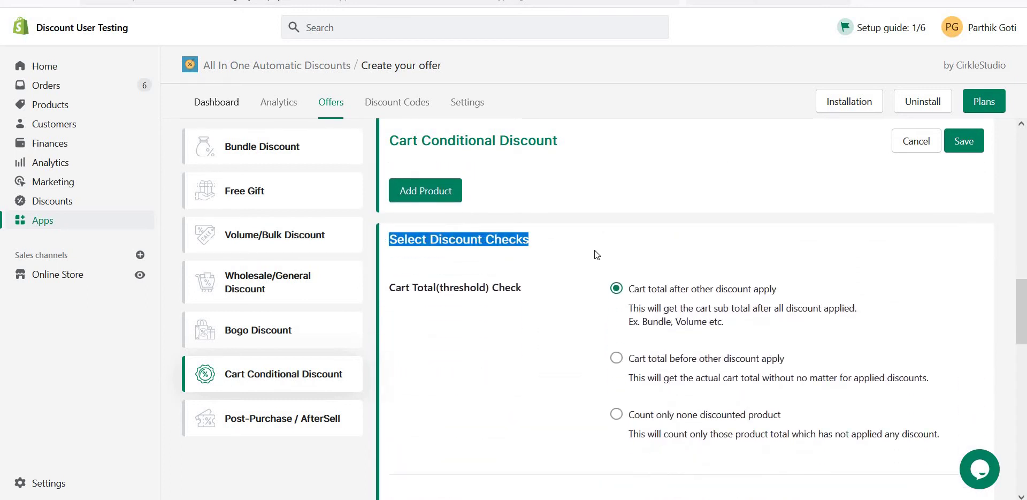
pyautogui.scroll(-1, 602, 247)
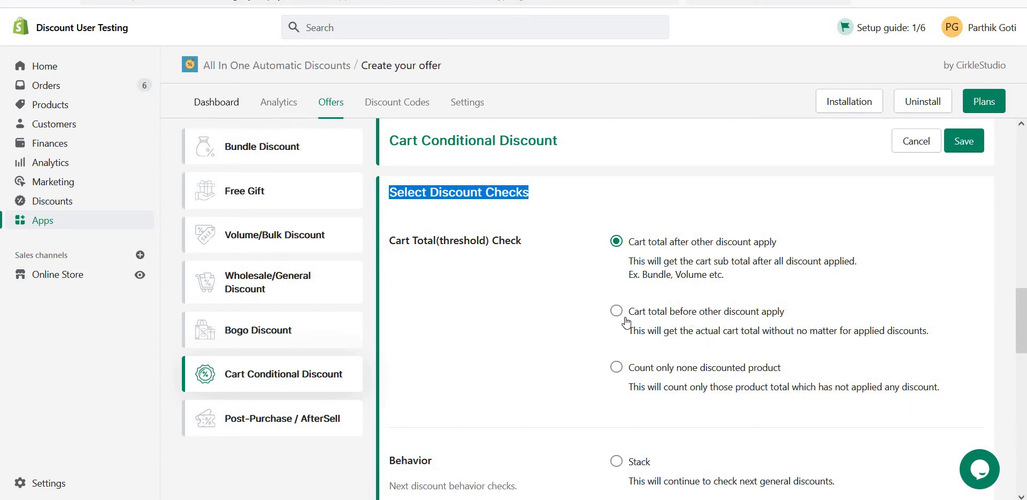
pyautogui.click(771, 315)
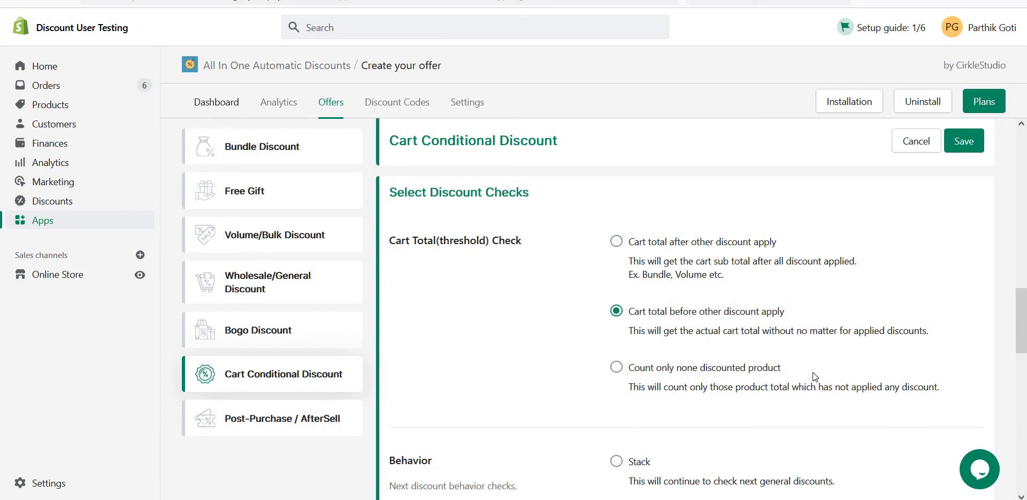
pyautogui.click(710, 369)
pyautogui.click(639, 242)
pyautogui.click(616, 311)
pyautogui.click(656, 371)
# Step: Select 'Cart total after other discount apply' and keep Behavior on Terminate
pyautogui.click(649, 243)
pyautogui.scroll(-2, 416, 371)
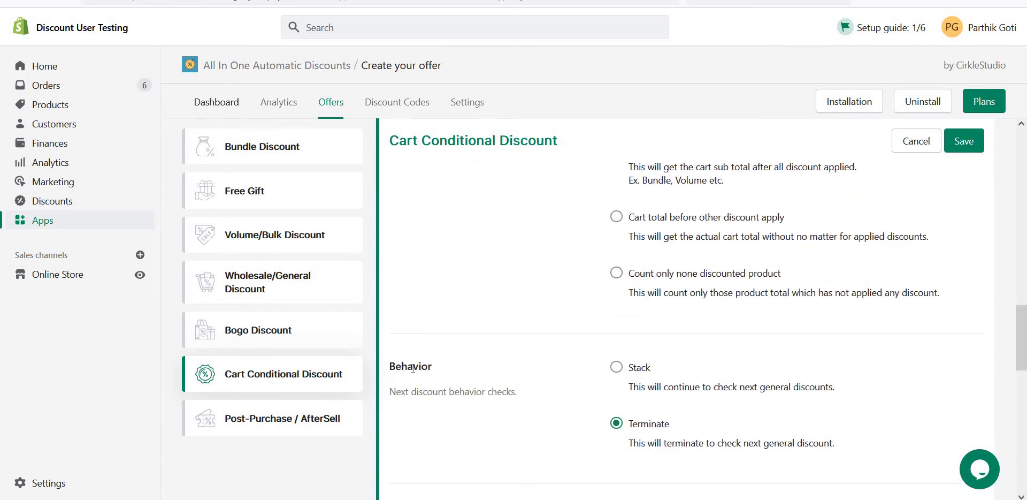
pyautogui.doubleClick(416, 368)
pyautogui.click(603, 367)
pyautogui.scroll(-1, 615, 424)
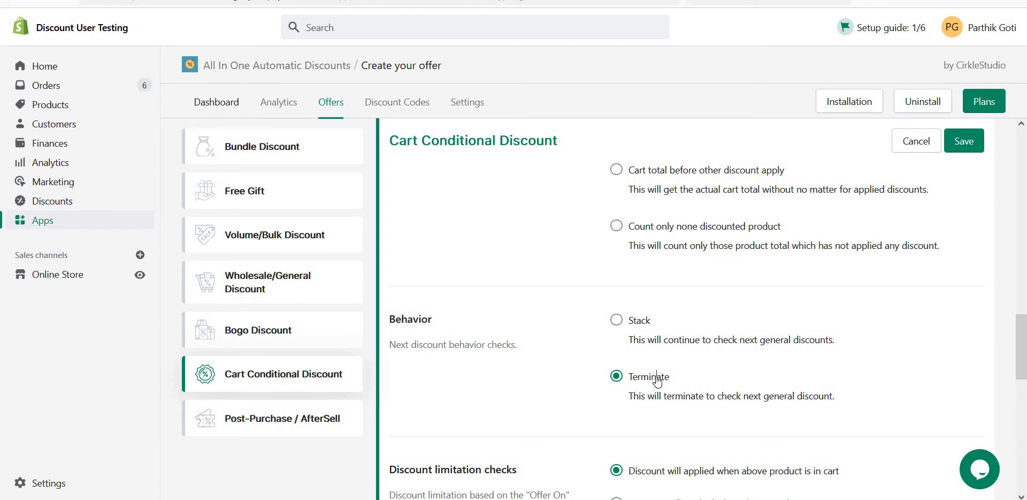
pyautogui.scroll(-2, 657, 380)
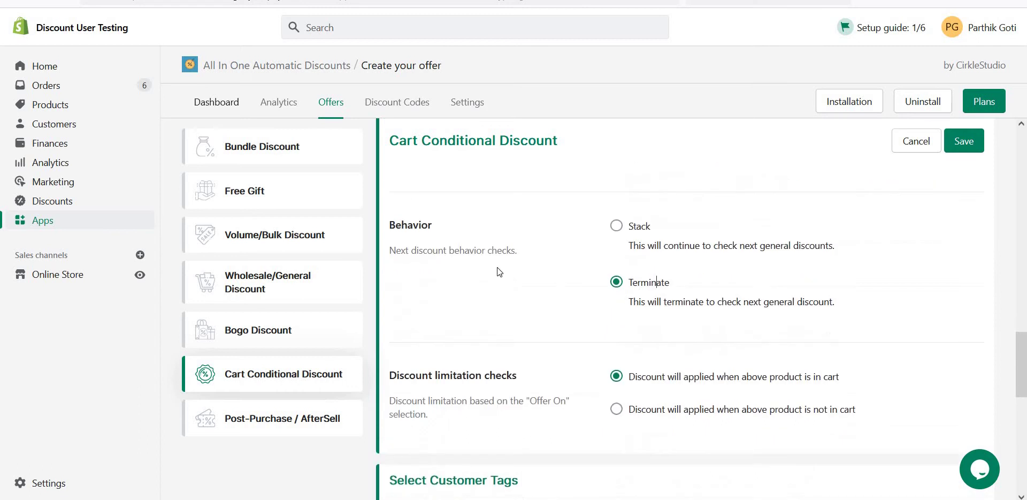
pyautogui.tripleClick(443, 378)
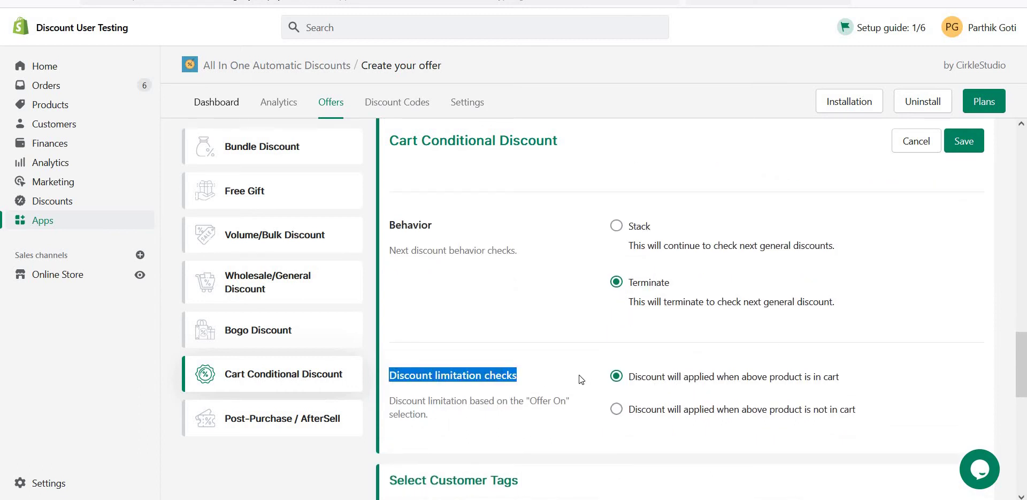
pyautogui.click(672, 381)
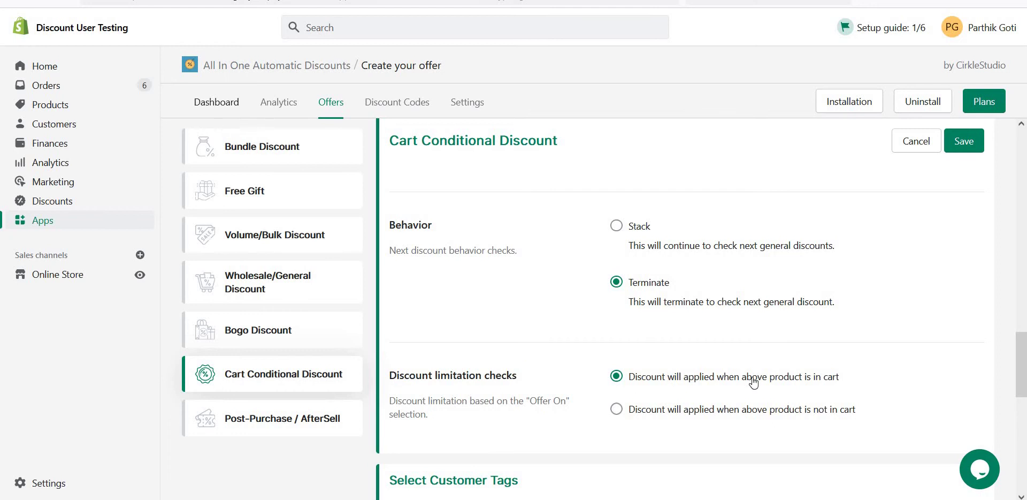
pyautogui.scroll(5, 701, 356)
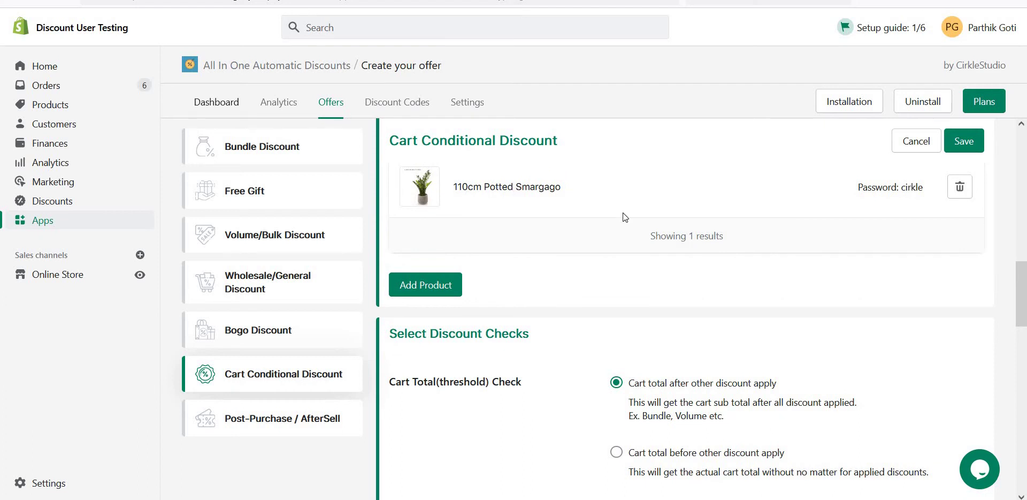
pyautogui.scroll(-10, 628, 222)
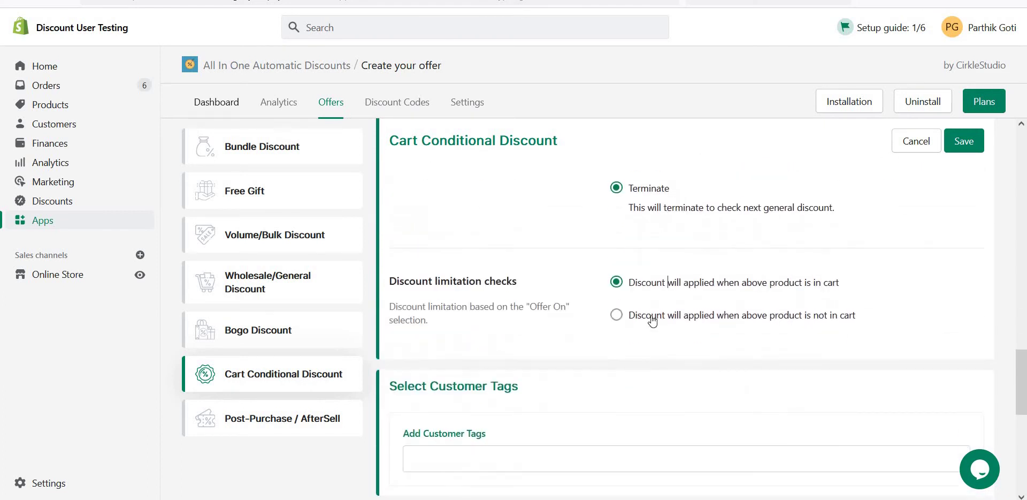
pyautogui.click(675, 320)
pyautogui.scroll(8, 833, 314)
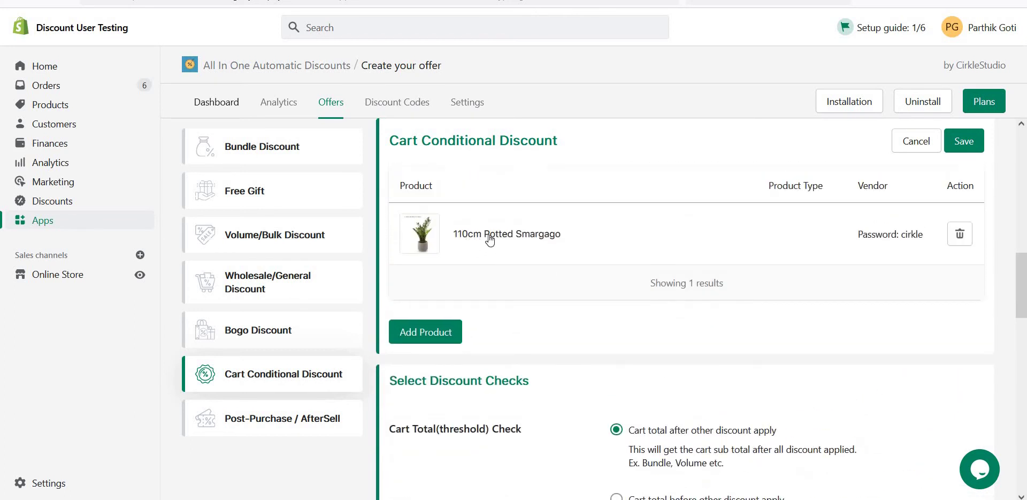
pyautogui.scroll(-8, 649, 318)
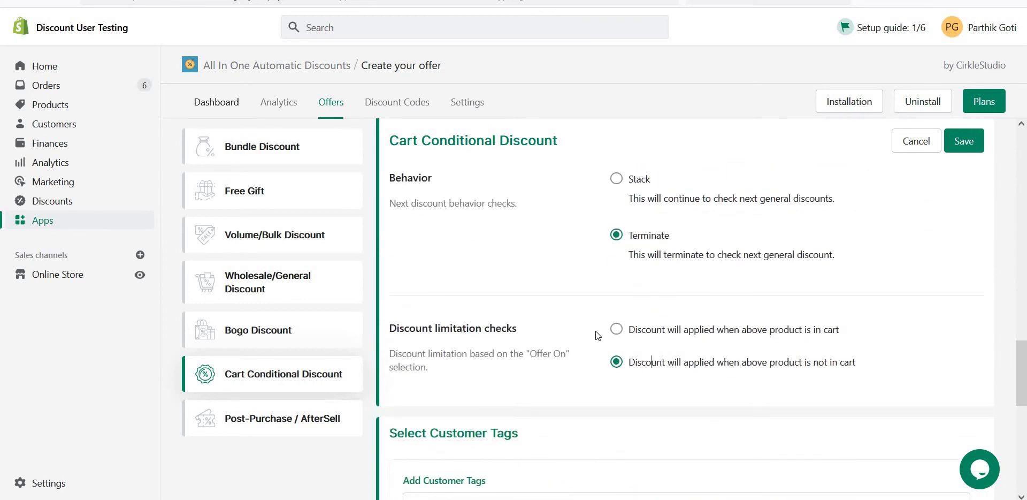
pyautogui.click(624, 331)
pyautogui.scroll(-4, 518, 332)
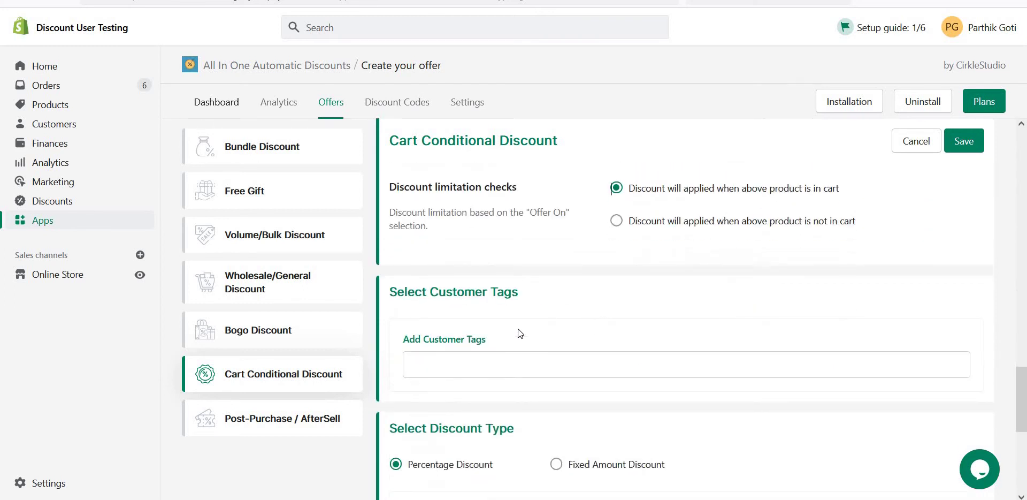
pyautogui.scroll(-2, 480, 347)
# Step: Set the Discount % to 20
pyautogui.click(467, 396)
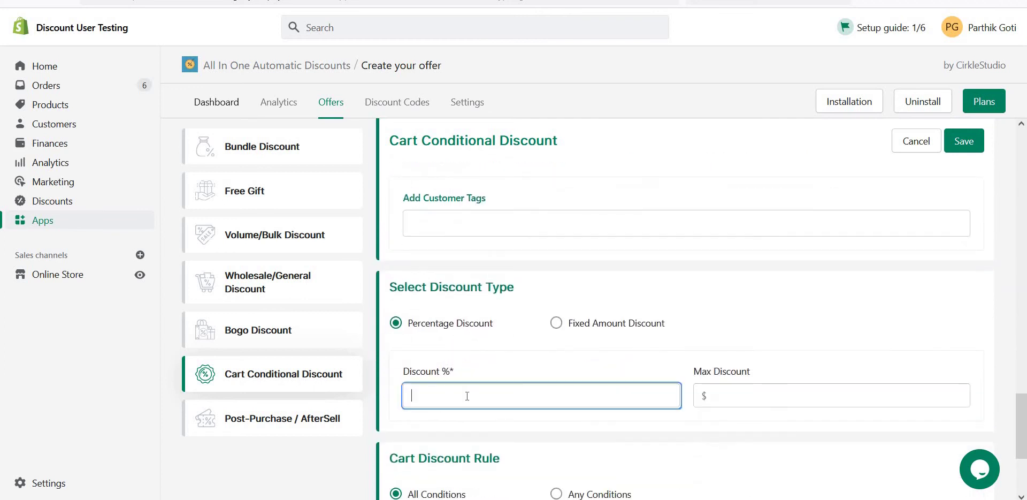
pyautogui.write('0')
pyautogui.press('BackSpace')
pyautogui.write('20')
pyautogui.scroll(-3, 524, 351)
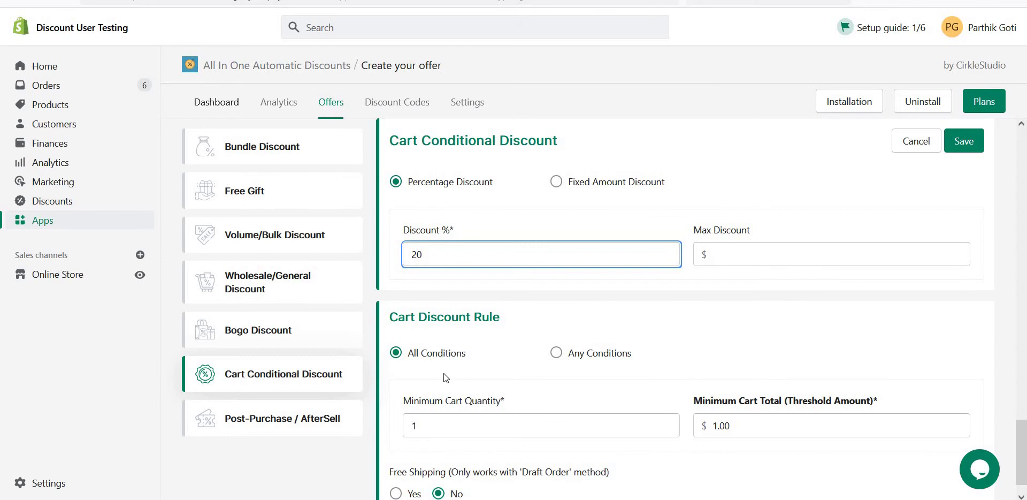
# Step: Change the Minimum Cart Total to 30.00
pyautogui.moveTo(736, 426); pyautogui.dragTo(704, 425)
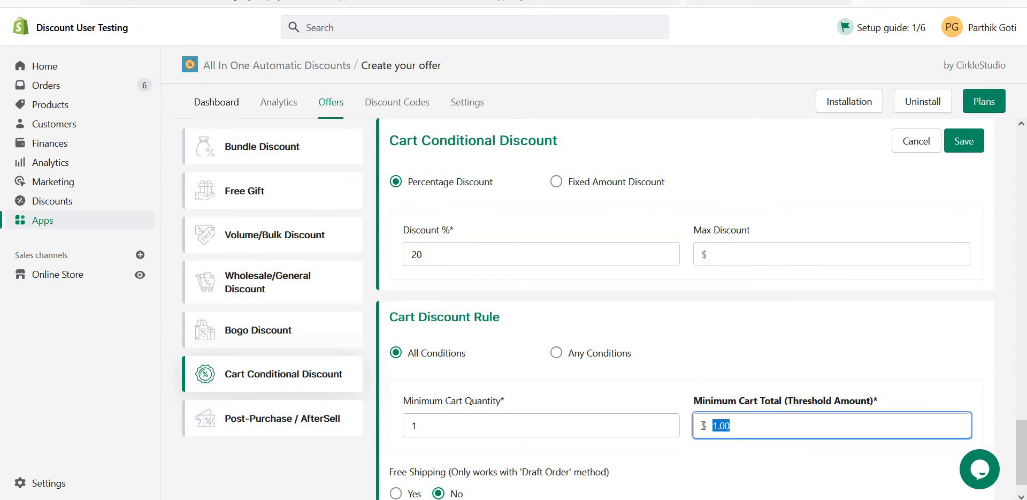
pyautogui.click(704, 425)
pyautogui.write('3')
pyautogui.press('Delete')
pyautogui.write('00')
# Step: Save the CC1 offer
pyautogui.scroll(10, 503, 285)
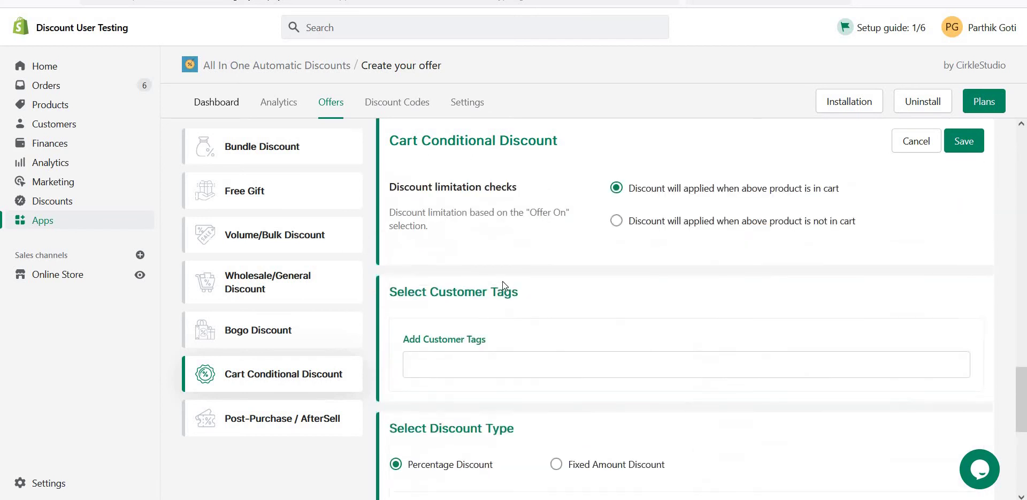
pyautogui.scroll(6, 502, 285)
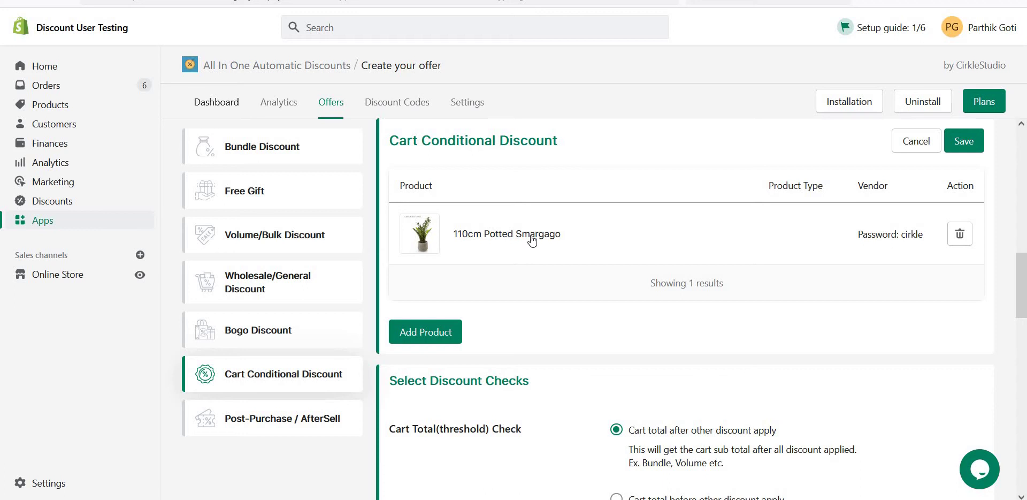
pyautogui.moveTo(584, 240); pyautogui.dragTo(453, 236)
pyautogui.click(970, 142)
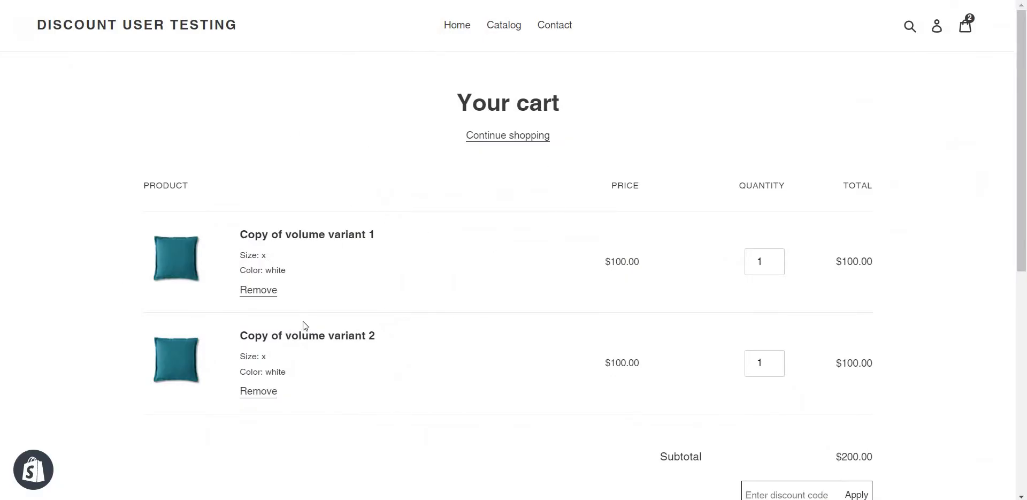
# Step: Change Copy of volume variant 2's cart quantity to 3, bringing the subtotal to $400.00
pyautogui.scroll(-2, 823, 364)
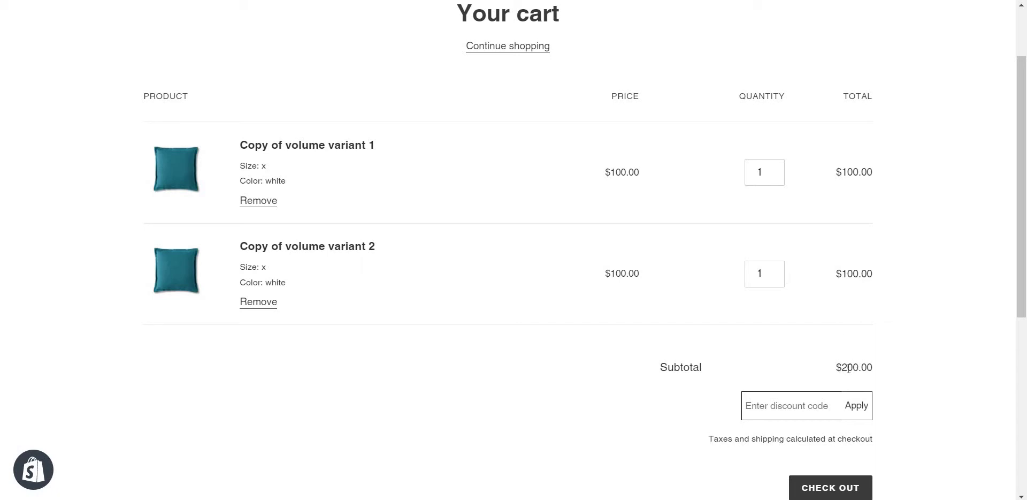
pyautogui.doubleClick(750, 274)
pyautogui.write('3')
pyautogui.press('Tab')
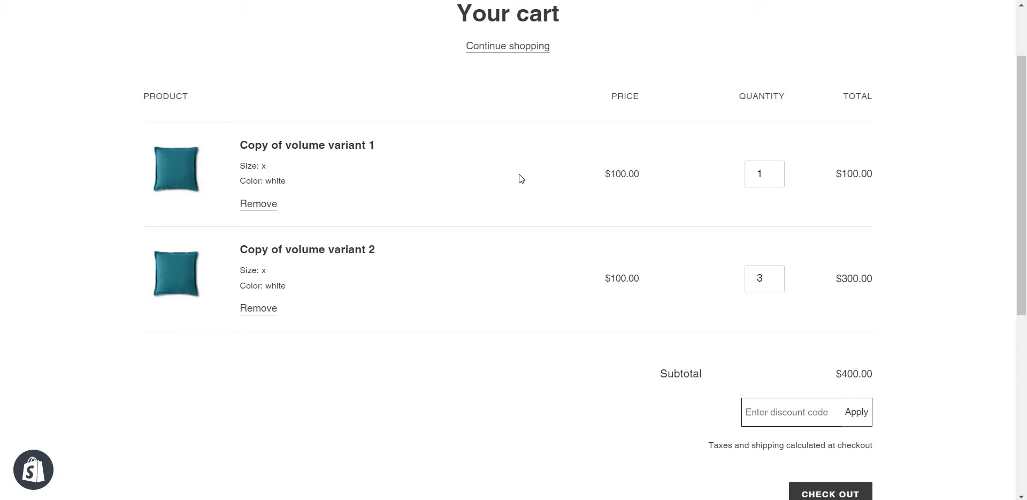
pyautogui.scroll(3, 582, 168)
# Step: Search for 110cm Potted Smargago, add it to the cart and view the cart
pyautogui.click(907, 27)
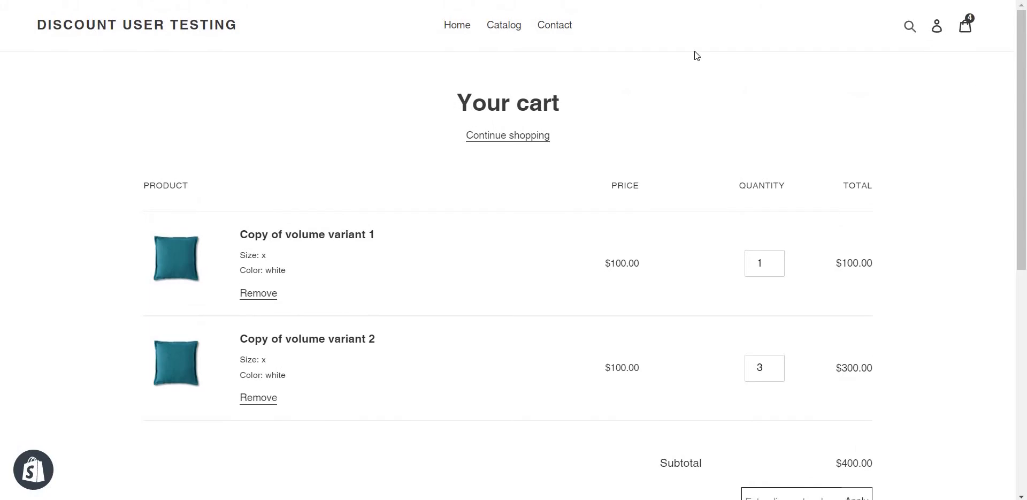
pyautogui.write('110cm Potted Smargago')
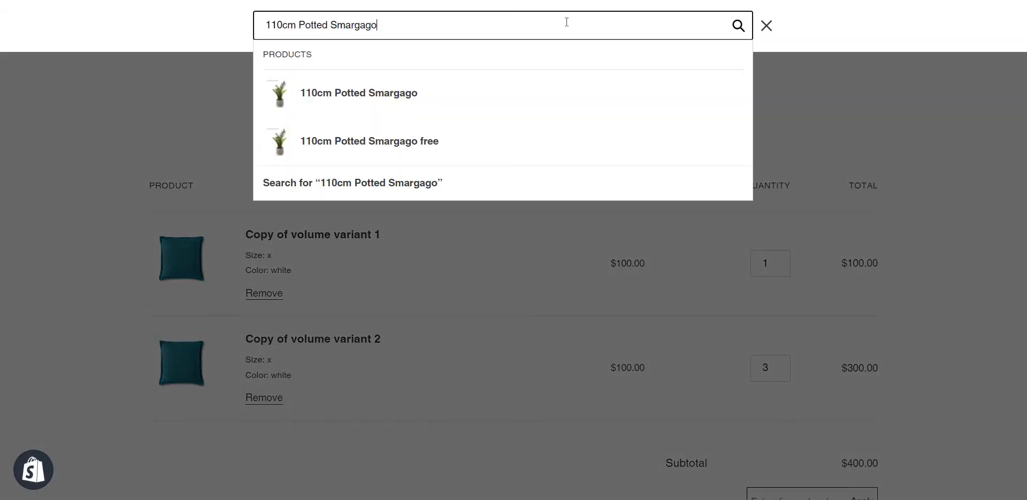
pyautogui.click(354, 97)
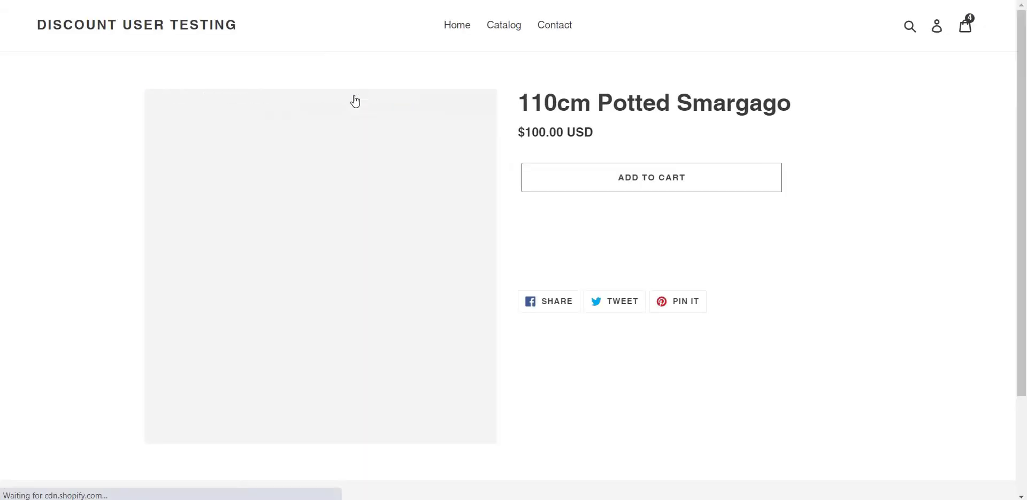
pyautogui.click(653, 180)
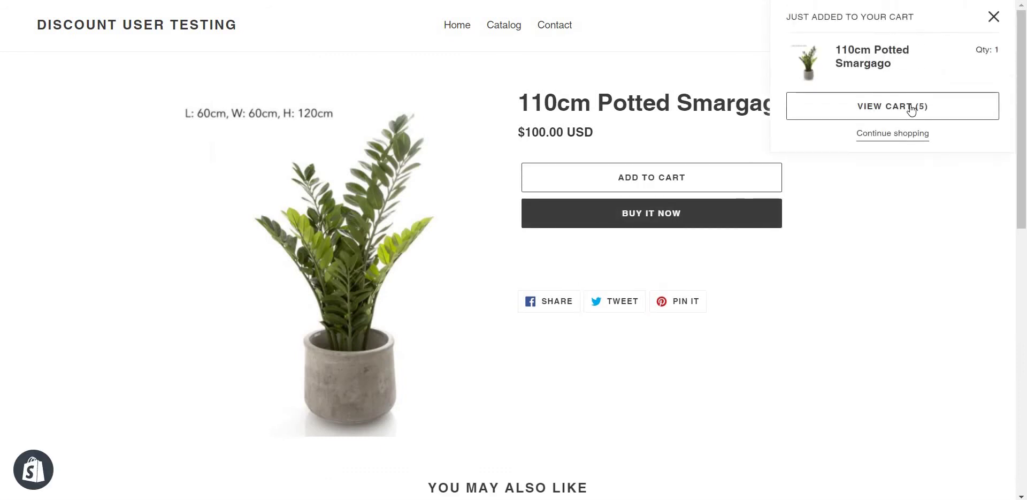
pyautogui.click(911, 109)
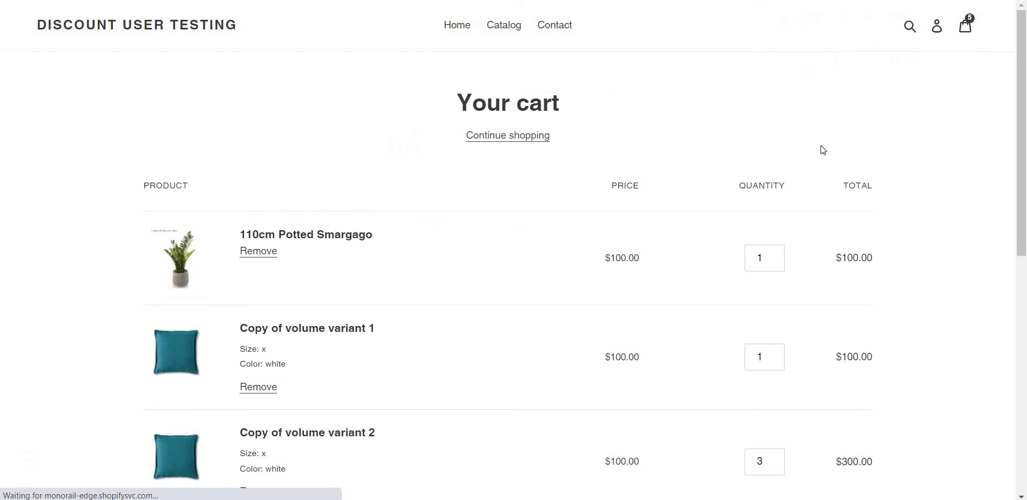
# Step: Check that the CC1 discount is applied to the cart containing 110cm Potted Smargago
pyautogui.scroll(-3, 821, 146)
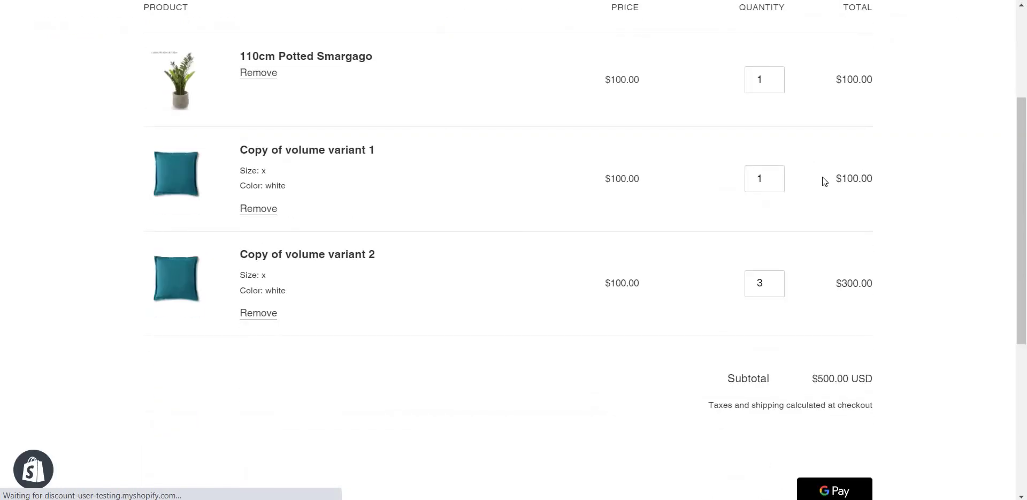
pyautogui.scroll(-2, 823, 177)
pyautogui.doubleClick(797, 330)
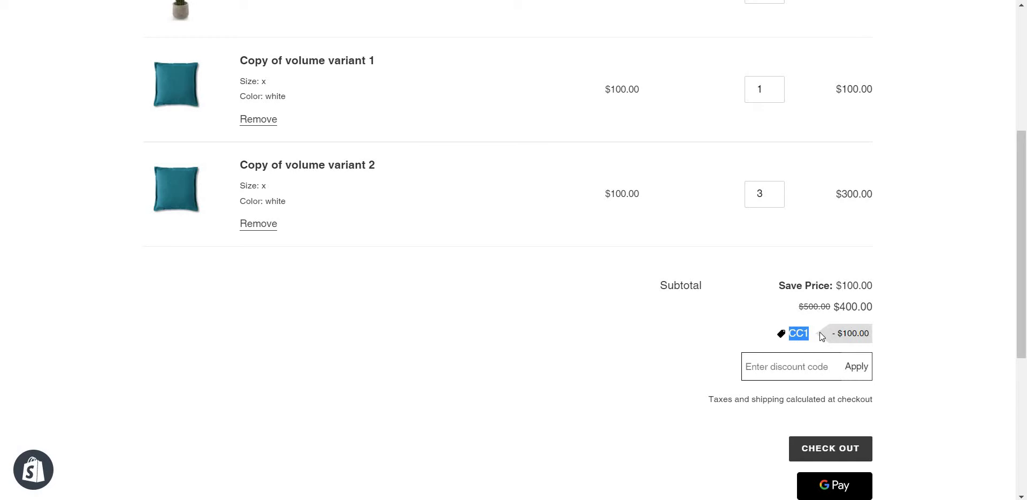
pyautogui.scroll(4, 852, 298)
pyautogui.scroll(-4, 853, 321)
pyautogui.scroll(3, 858, 272)
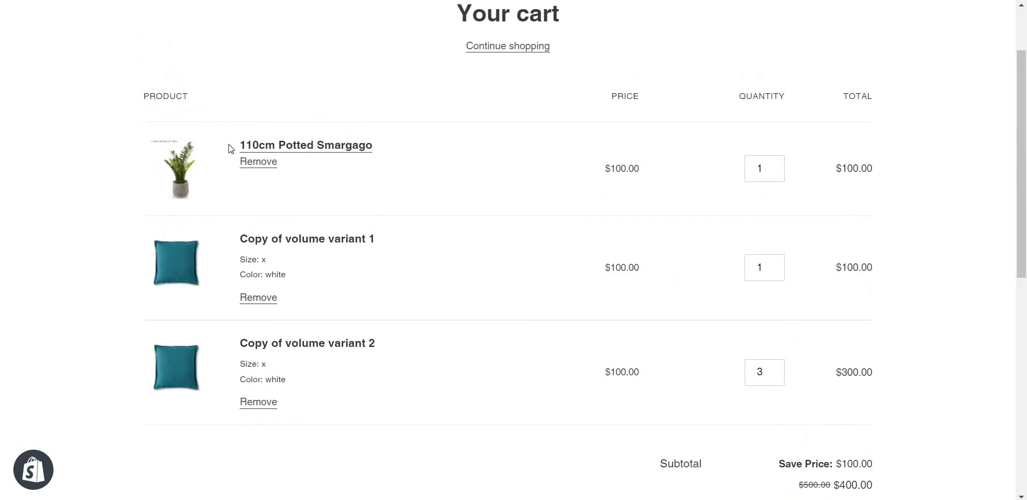
pyautogui.doubleClick(324, 146)
pyautogui.tripleClick(247, 145)
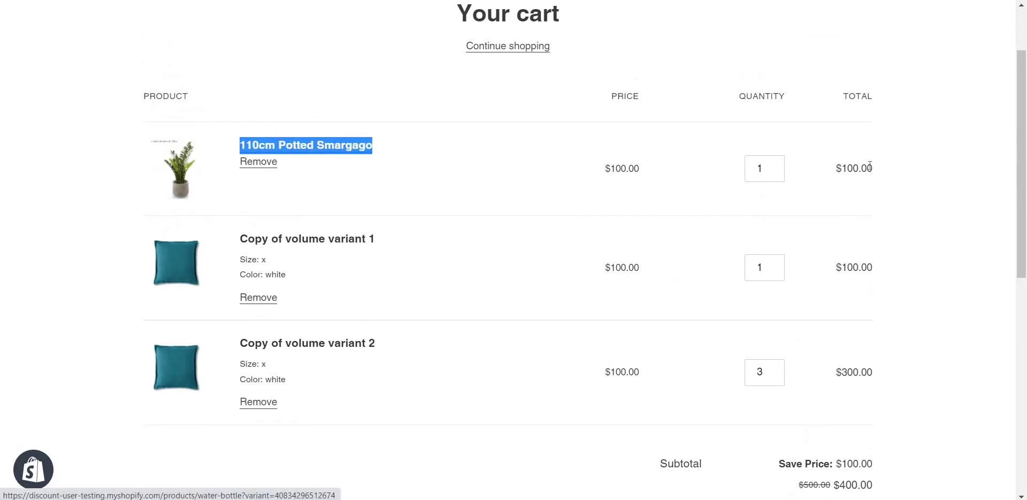
pyautogui.scroll(-2, 896, 300)
pyautogui.scroll(-4, 896, 299)
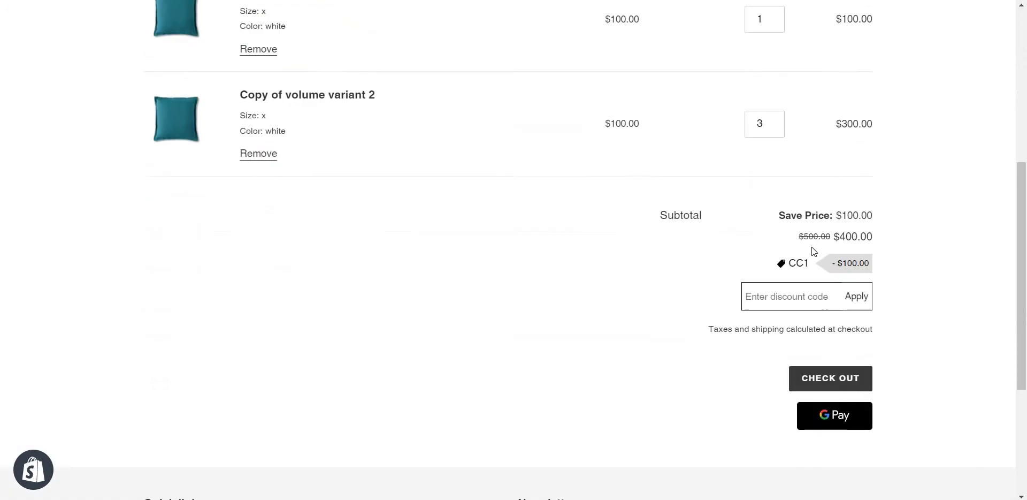
pyautogui.scroll(2, 829, 272)
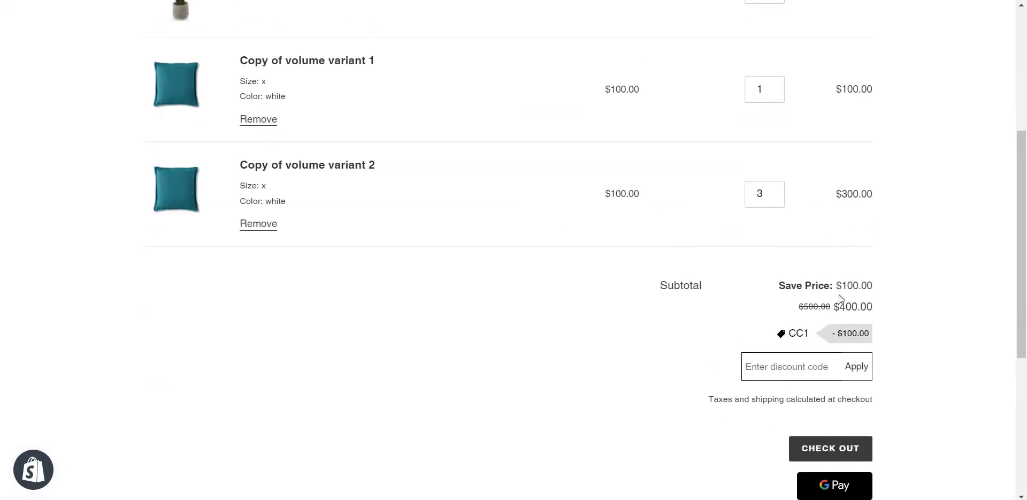
# Step: Compare the cart against the CC1 offer settings in the admin tab
pyautogui.hotkey('ctrl', 'Tab')
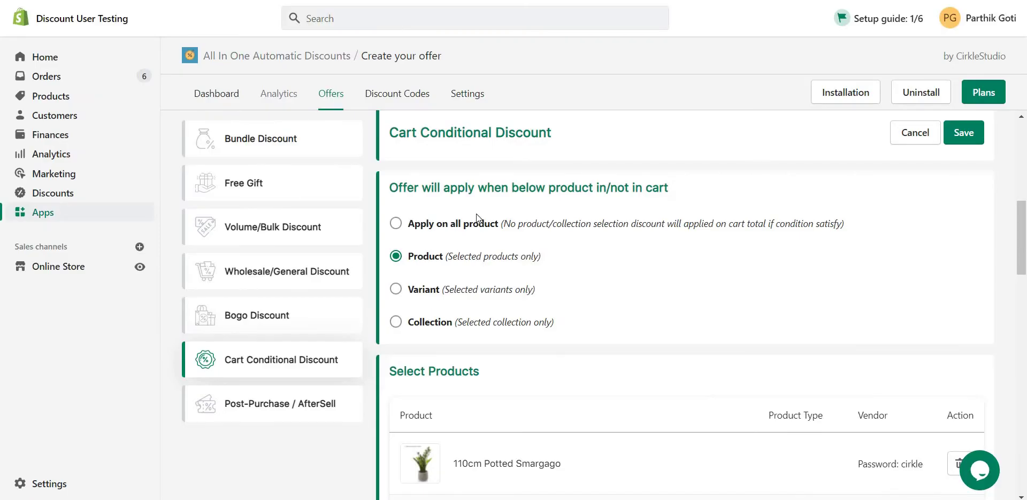
pyautogui.hotkey('ctrl', 'Tab')
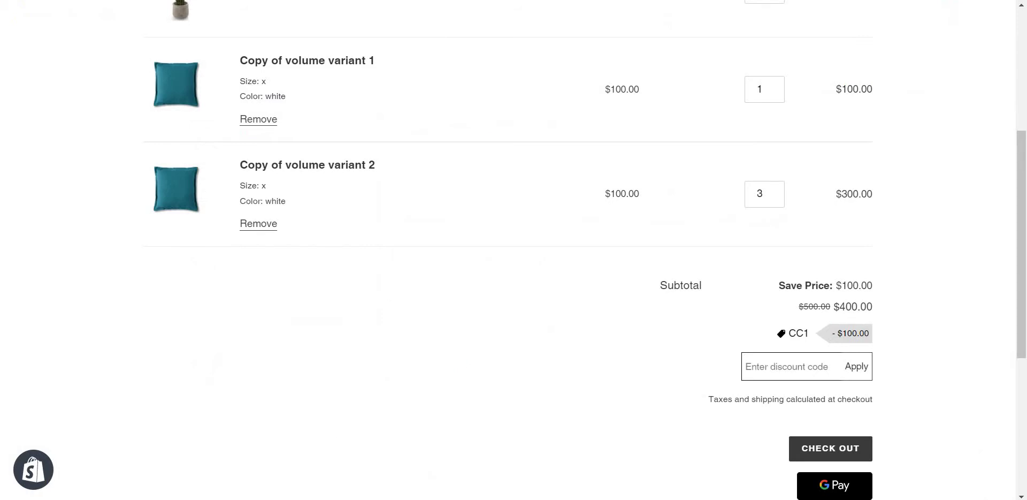
pyautogui.hotkey('ctrl', 'Tab')
pyautogui.scroll(-7, 503, 280)
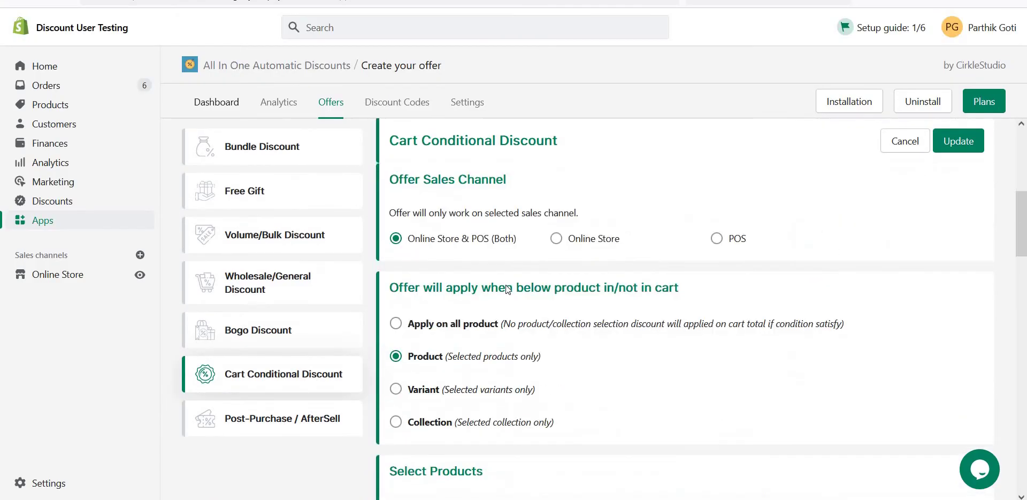
pyautogui.scroll(-15, 506, 289)
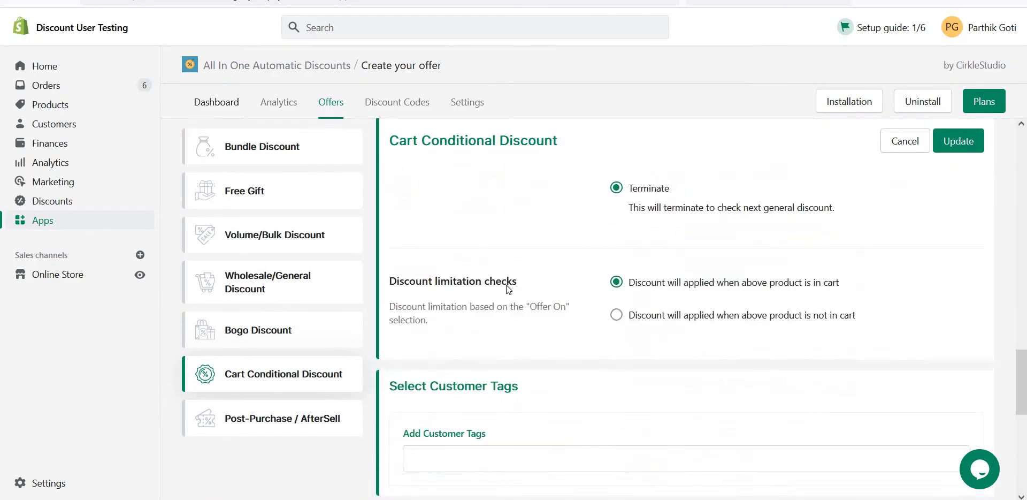
pyautogui.scroll(-2, 486, 309)
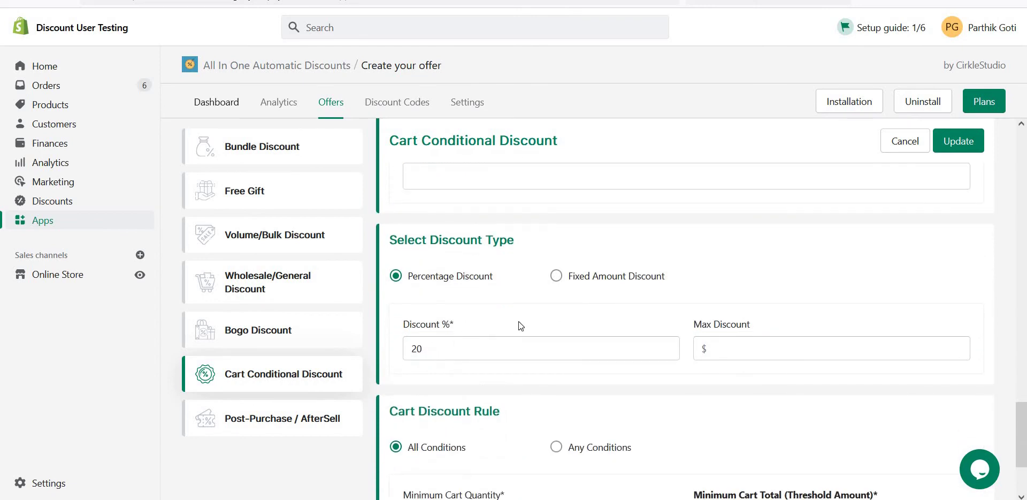
# Step: Confirm the $500.00 subtotal drops to $400.00, then set variant 2's quantity to 1
pyautogui.hotkey('ctrl', 'Tab')
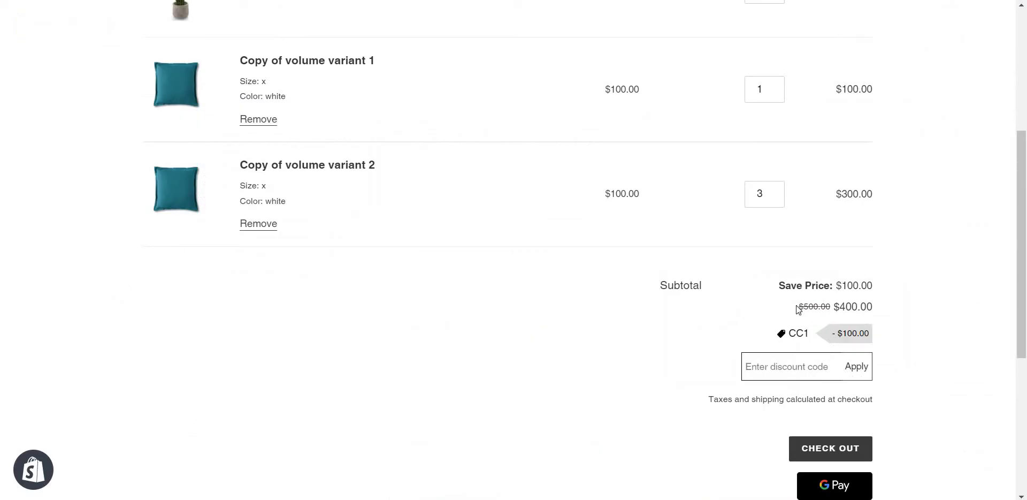
pyautogui.moveTo(798, 308); pyautogui.dragTo(829, 308)
pyautogui.doubleClick(848, 309)
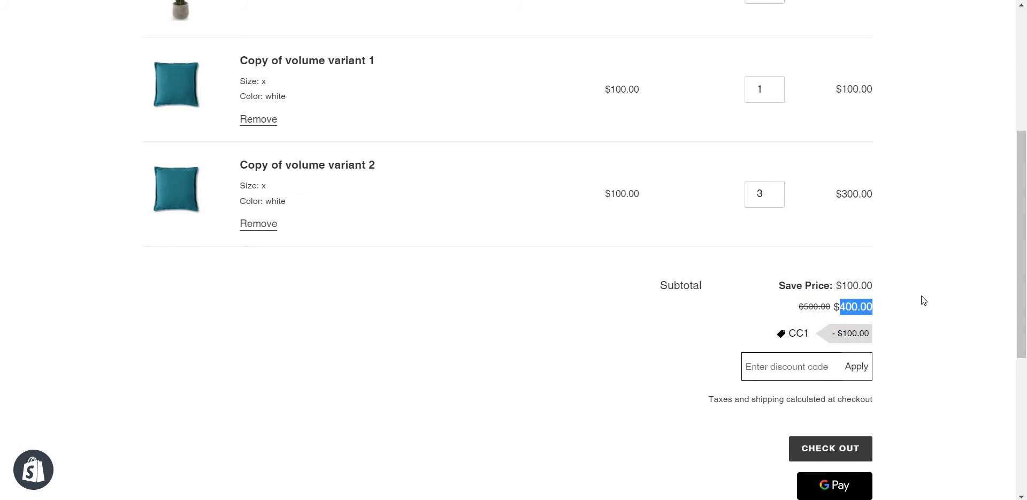
pyautogui.scroll(3, 909, 283)
pyautogui.moveTo(835, 168); pyautogui.dragTo(865, 167)
pyautogui.scroll(-3, 811, 320)
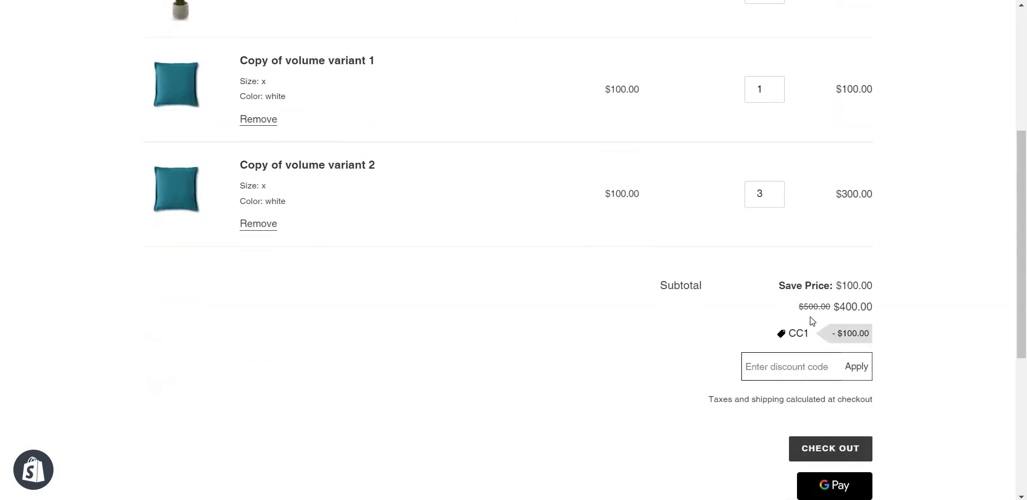
pyautogui.moveTo(808, 306); pyautogui.dragTo(820, 305)
pyautogui.doubleClick(758, 194)
pyautogui.write('1')
# Step: Remove Copy of volume variant 2 and check the $200.00 subtotal
pyautogui.click(261, 225)
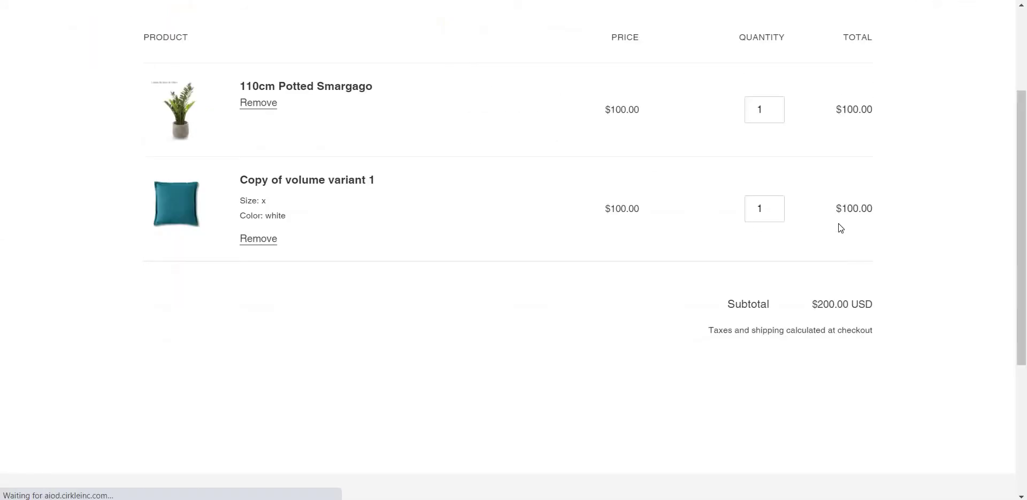
pyautogui.scroll(-3, 906, 235)
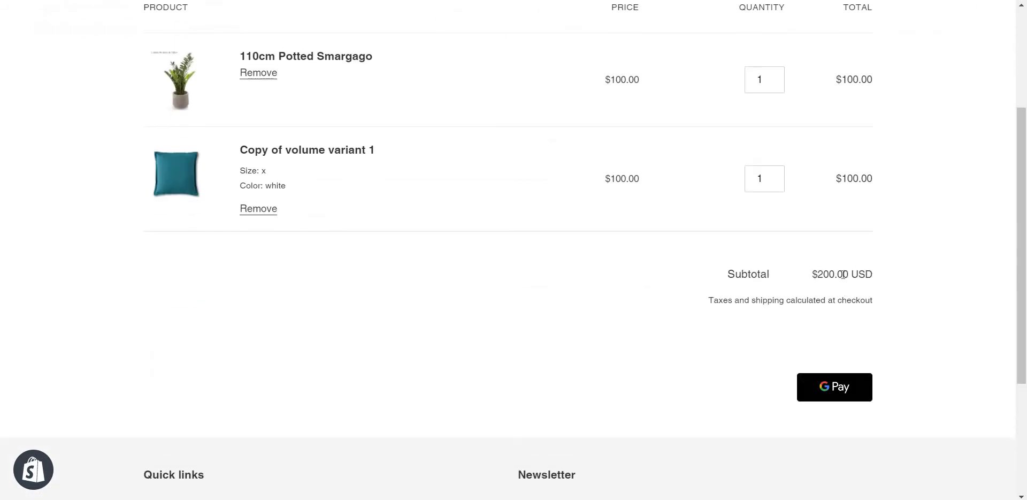
pyautogui.scroll(4, 856, 298)
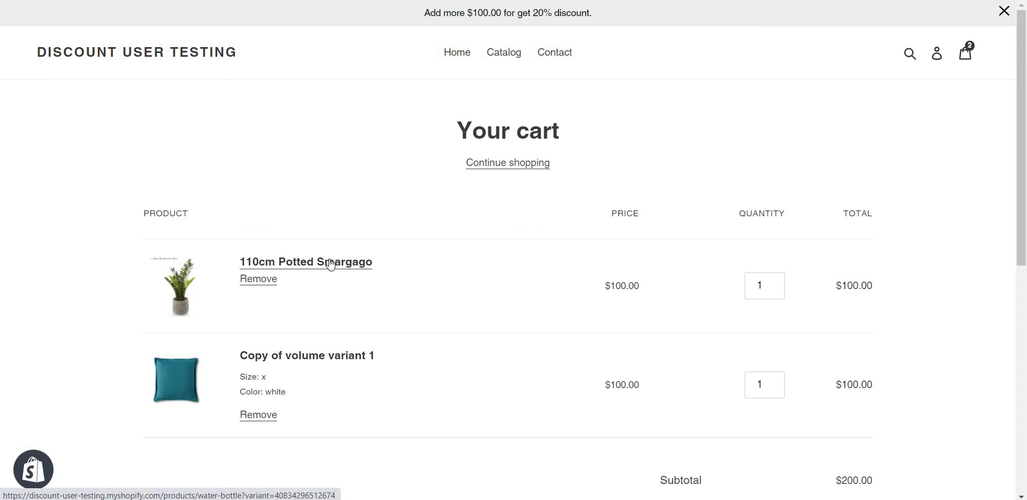
pyautogui.scroll(-2, 869, 300)
pyautogui.scroll(-2, 868, 299)
pyautogui.moveTo(836, 303); pyautogui.dragTo(869, 300)
pyautogui.scroll(3, 868, 298)
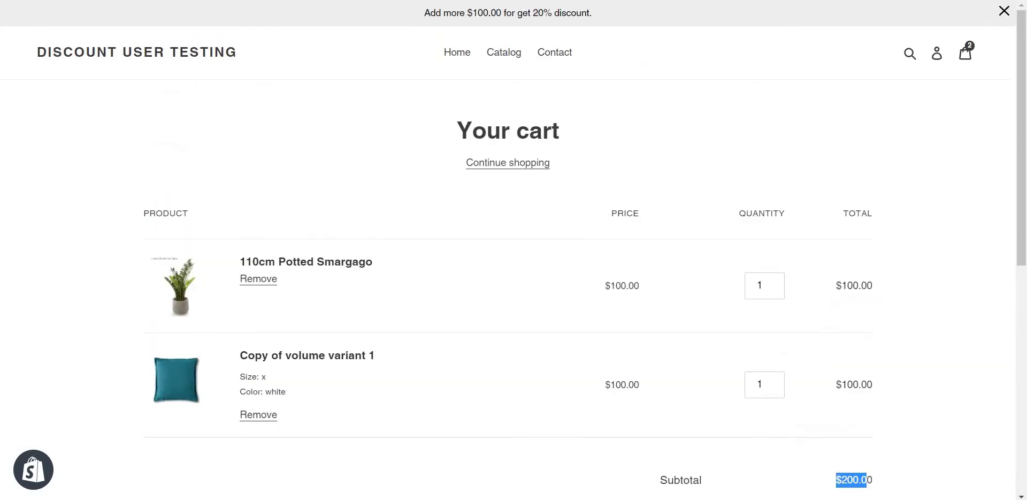
# Step: Review the add-$100.00-for-20% banner, then remove the Copy of volume variant 1 pillow
pyautogui.moveTo(425, 14); pyautogui.dragTo(582, 20)
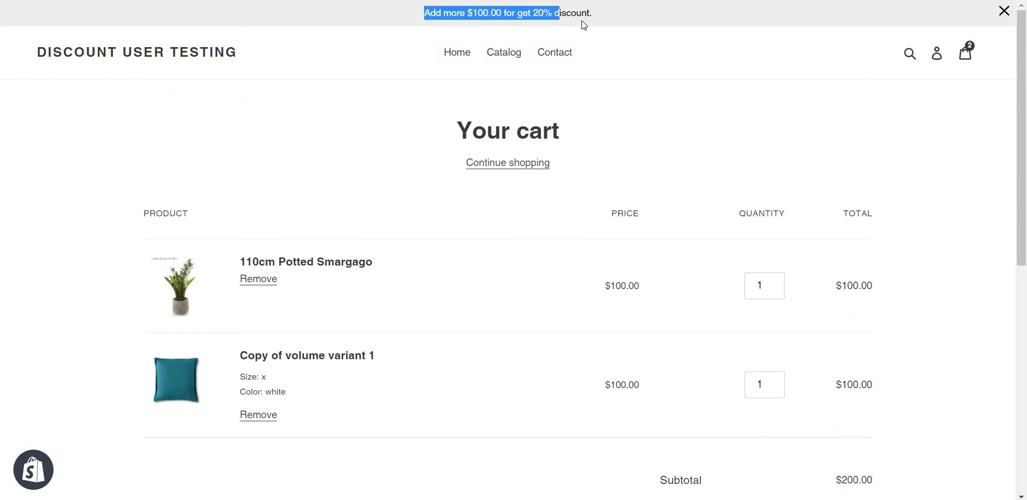
pyautogui.scroll(-2, 619, 80)
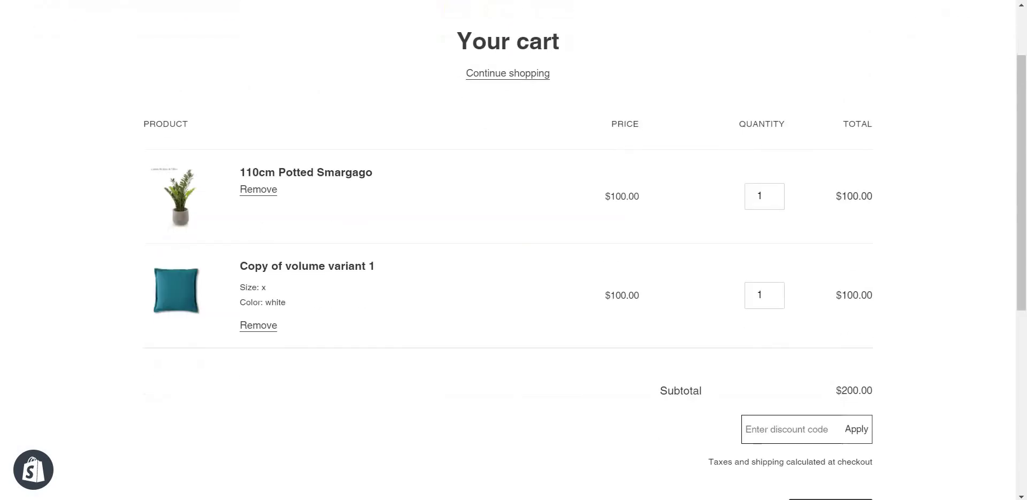
pyautogui.scroll(-3, 741, 277)
pyautogui.scroll(-1, 740, 276)
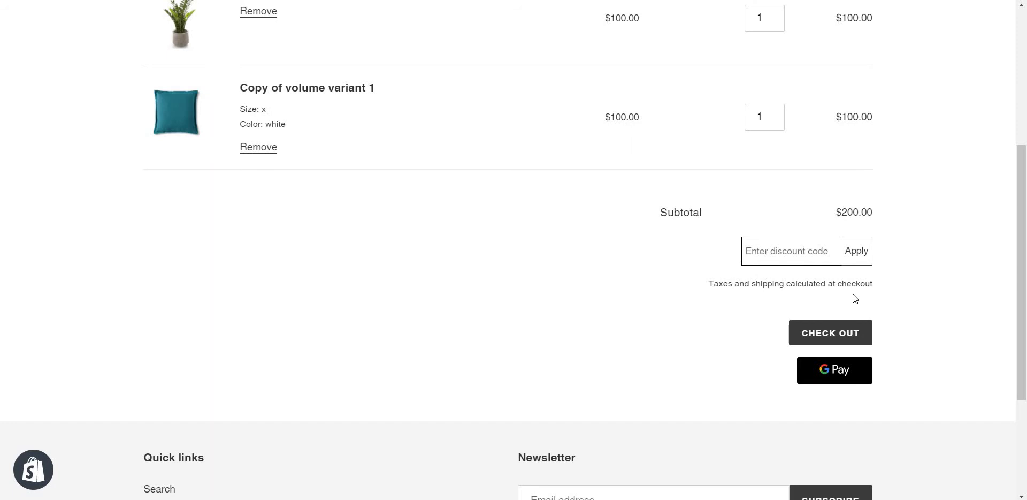
pyautogui.scroll(5, 811, 220)
pyautogui.click(594, 13)
pyautogui.scroll(-3, 720, 359)
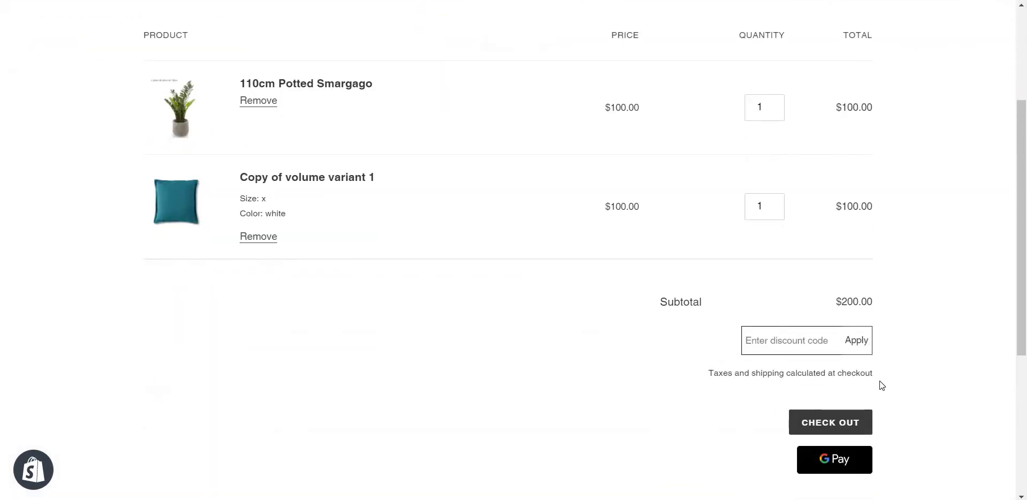
pyautogui.scroll(3, 745, 168)
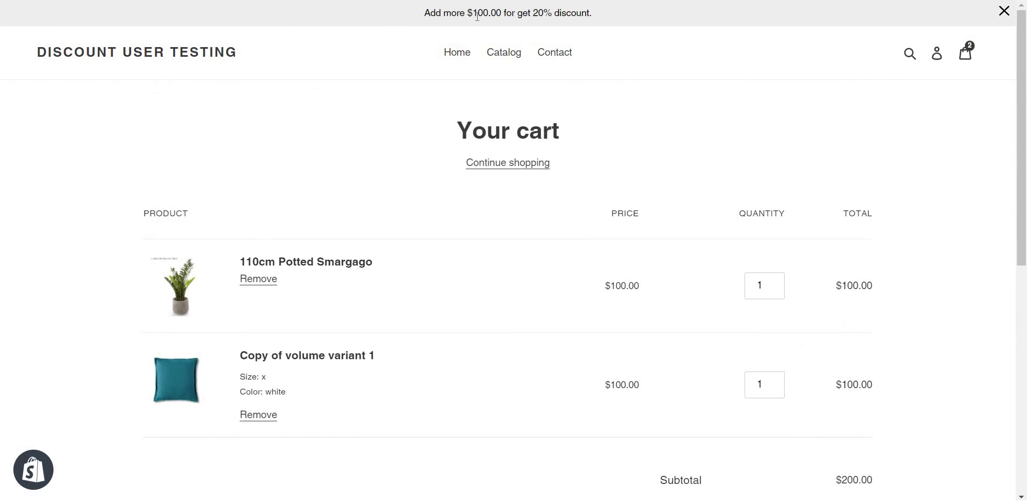
pyautogui.moveTo(423, 14); pyautogui.dragTo(595, 16)
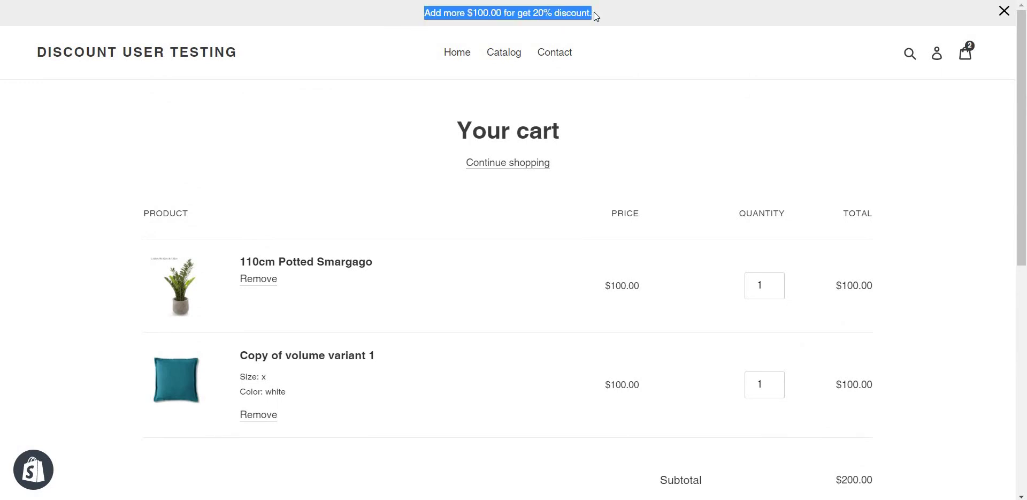
pyautogui.click(260, 415)
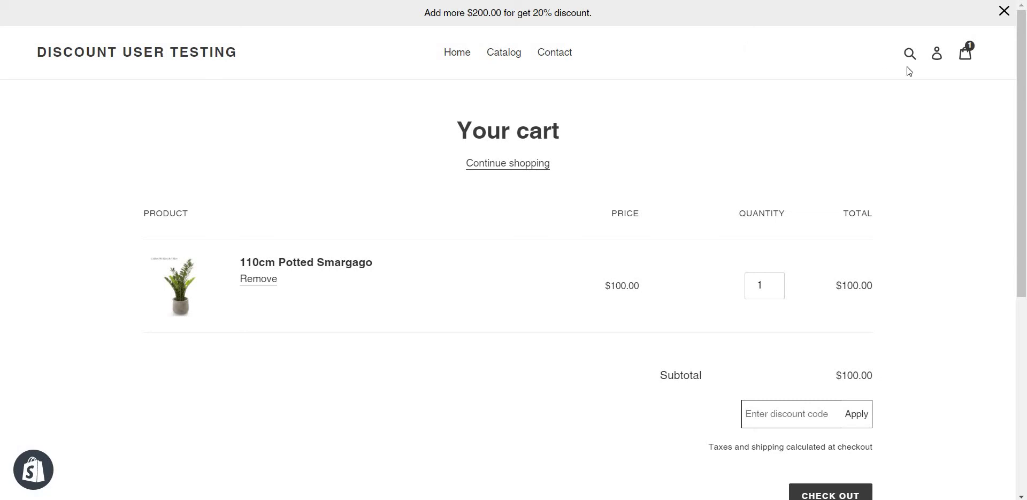
pyautogui.click(514, 60)
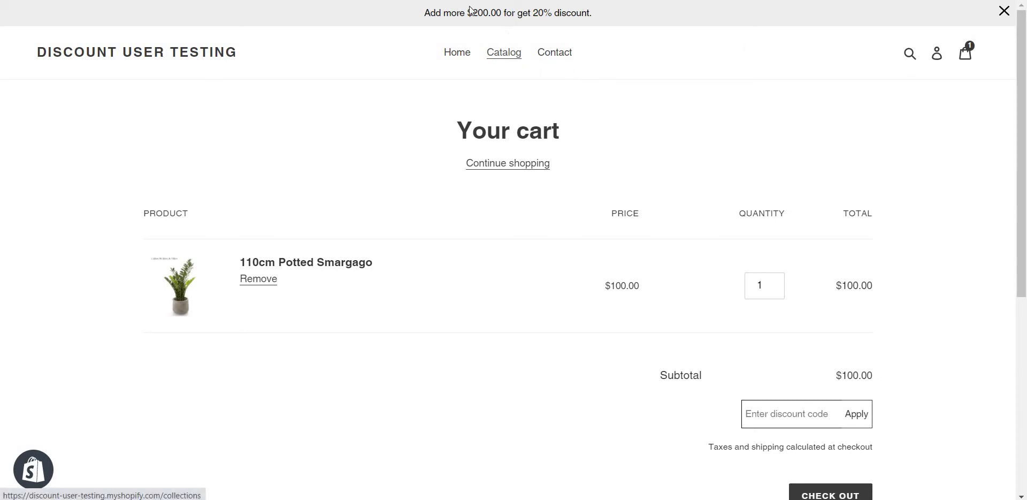
# Step: Add two Copy of volume variant 1 pillows from Collection 1 and go to the cart
pyautogui.click(503, 56)
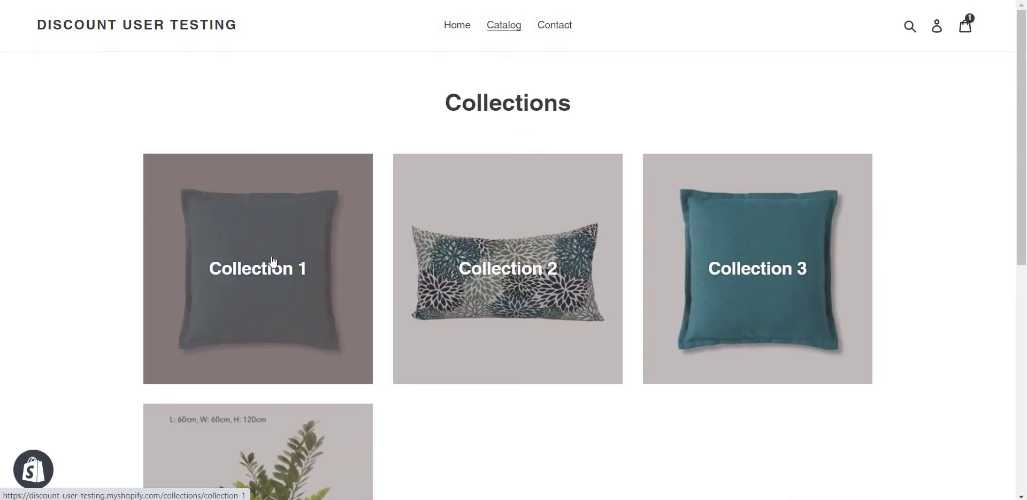
pyautogui.click(271, 261)
pyautogui.scroll(-2, 467, 273)
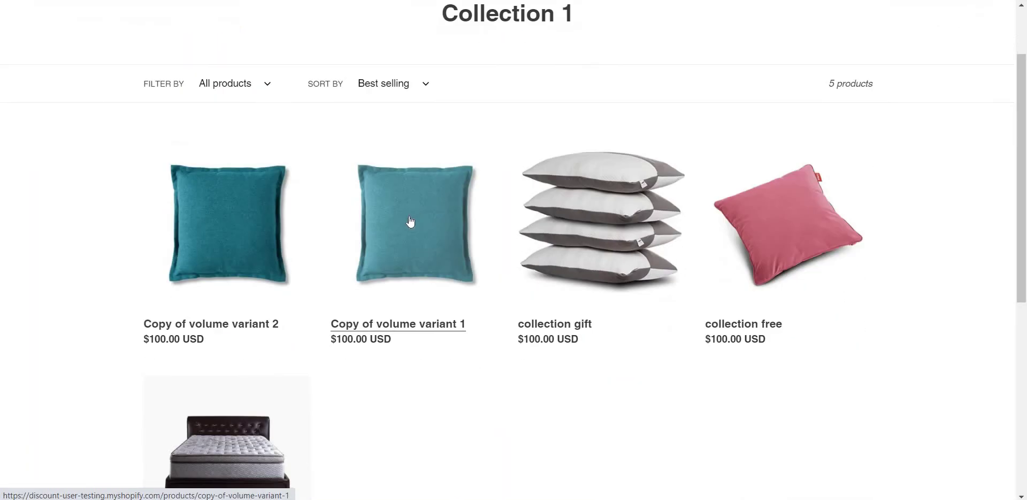
pyautogui.click(446, 226)
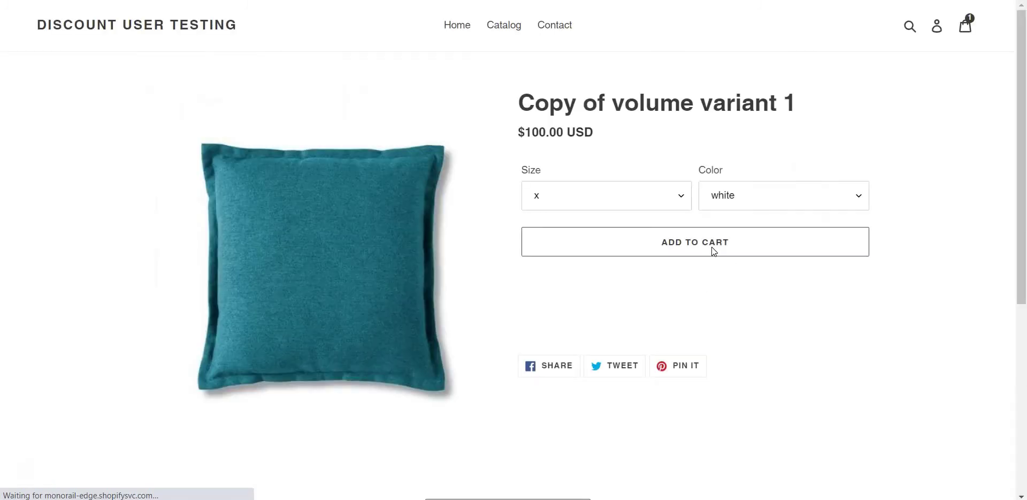
pyautogui.click(712, 246)
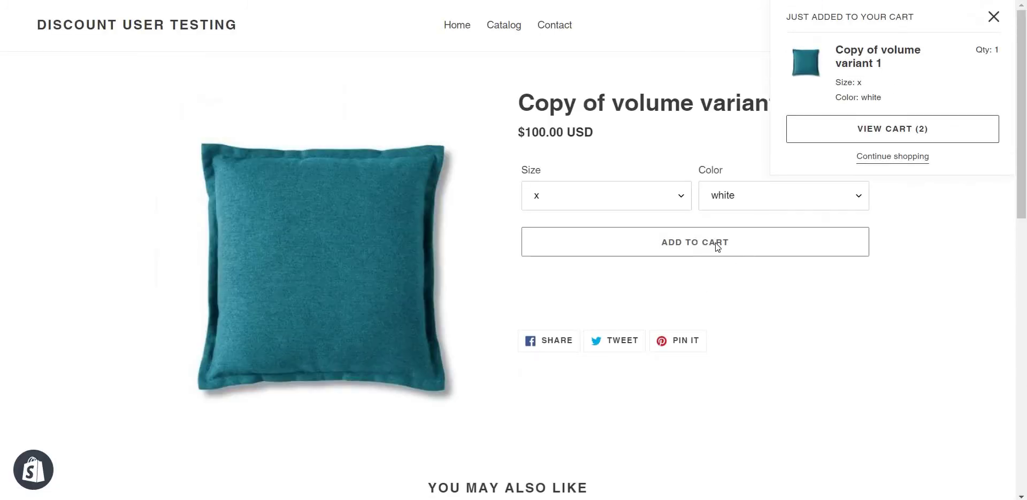
pyautogui.click(714, 242)
pyautogui.click(891, 129)
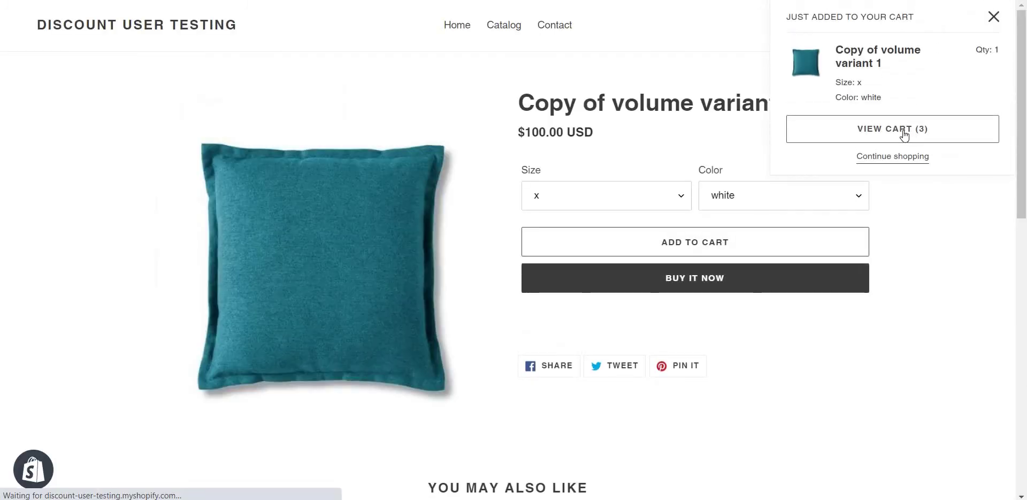
# Step: Set the offer to apply when the product is not in cart and update it
pyautogui.scroll(-3, 652, 216)
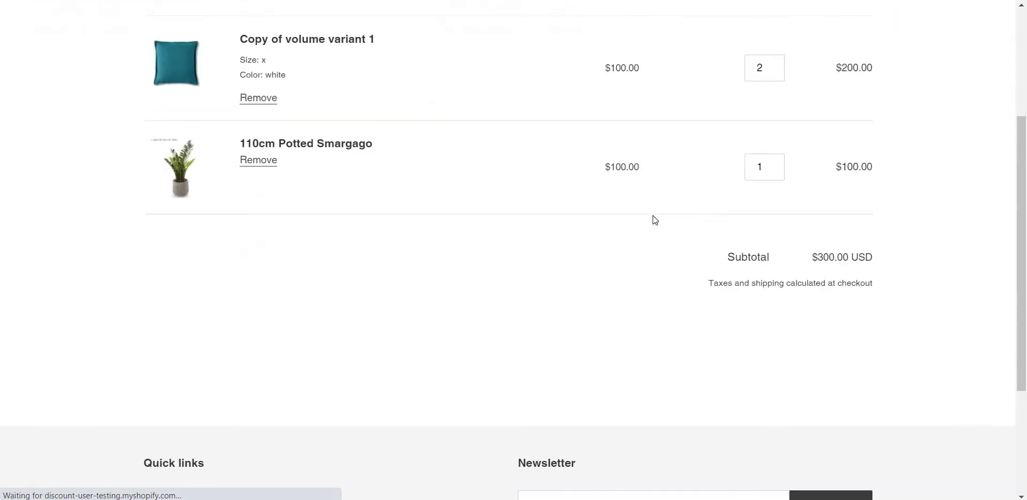
pyautogui.scroll(2, 768, 329)
pyautogui.scroll(-2, 786, 332)
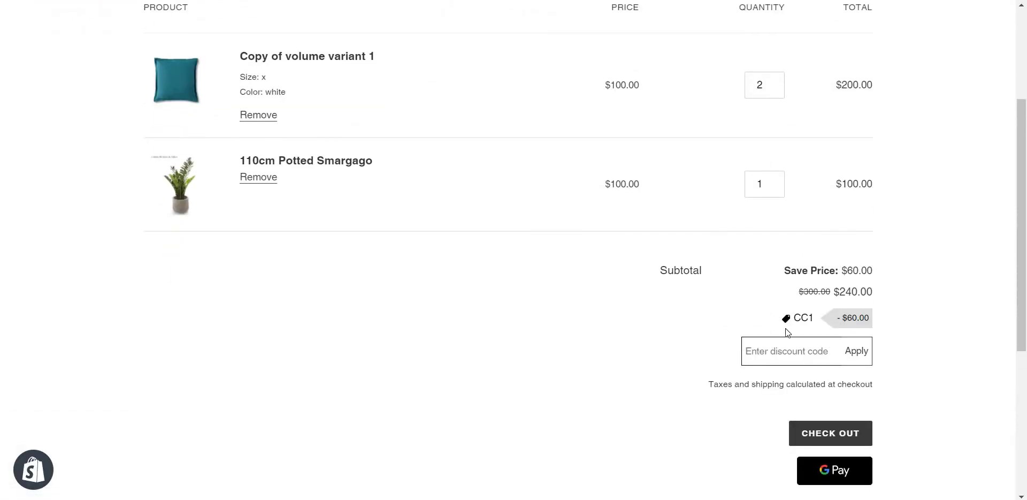
pyautogui.scroll(3, 867, 310)
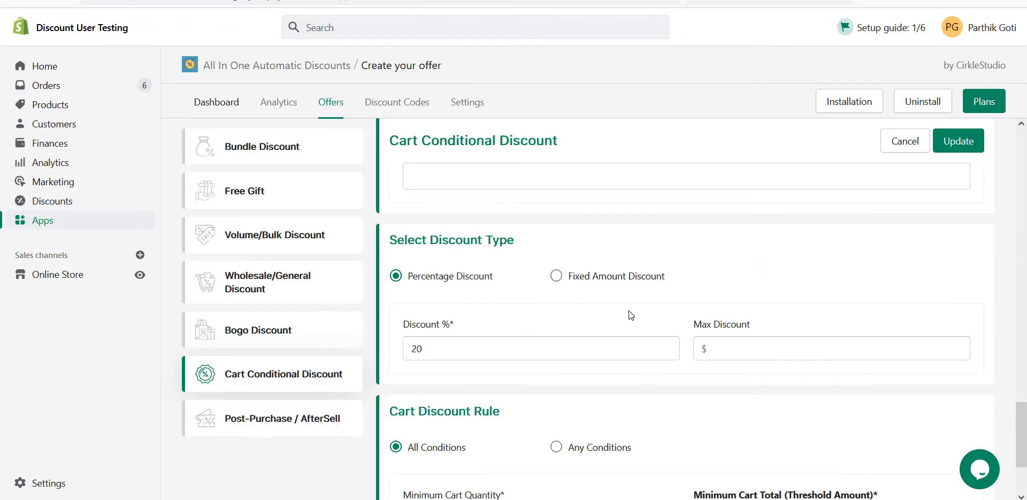
pyautogui.scroll(15, 655, 289)
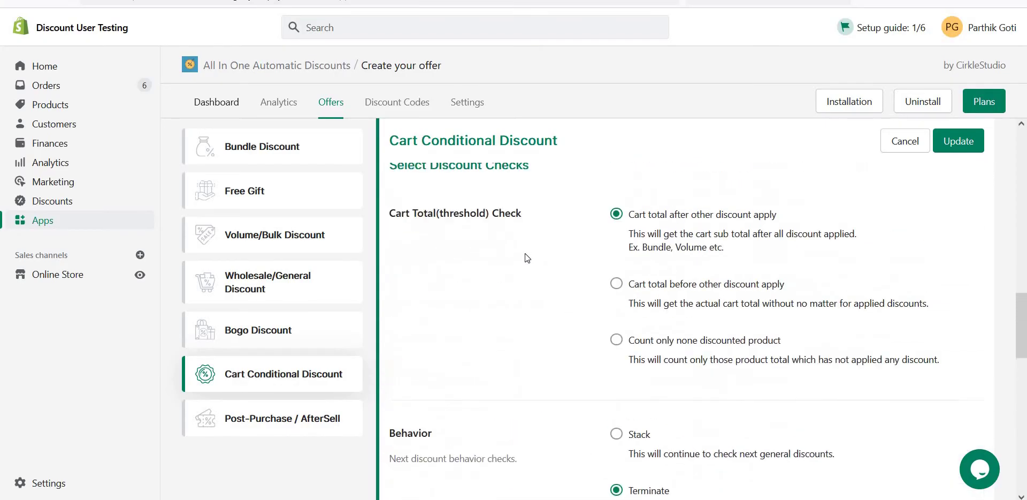
pyautogui.scroll(-9, 710, 285)
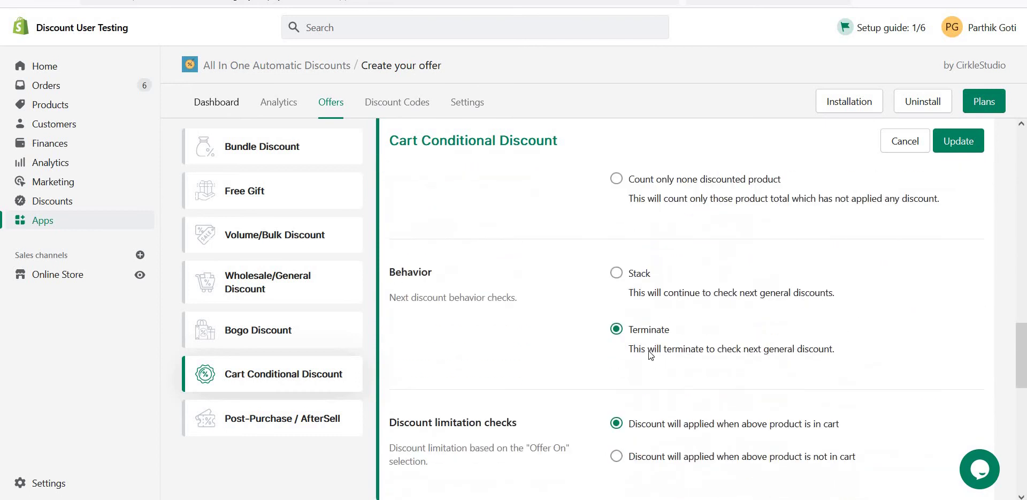
pyautogui.click(616, 316)
pyautogui.click(971, 147)
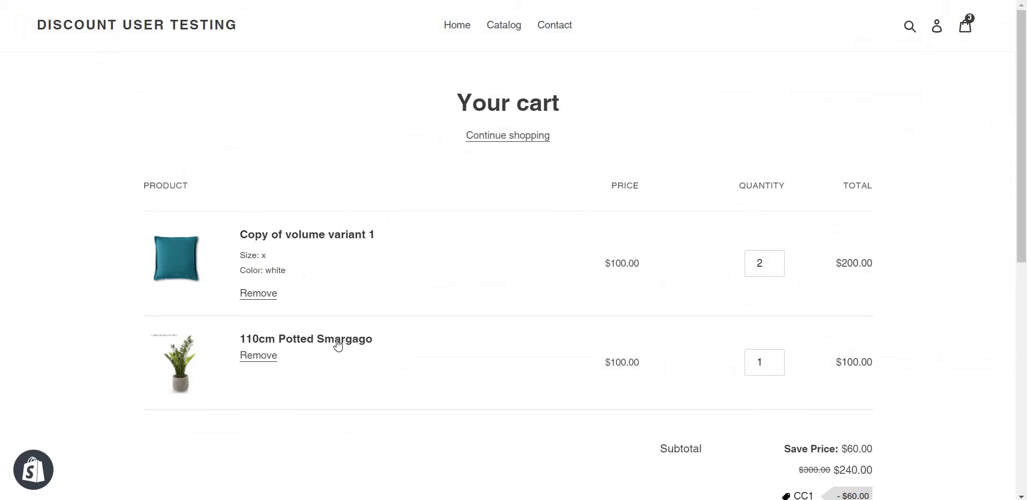
# Step: Reload the cart, remove 110cm Potted Smargago and set the pillow quantity to 3
pyautogui.press('F5')
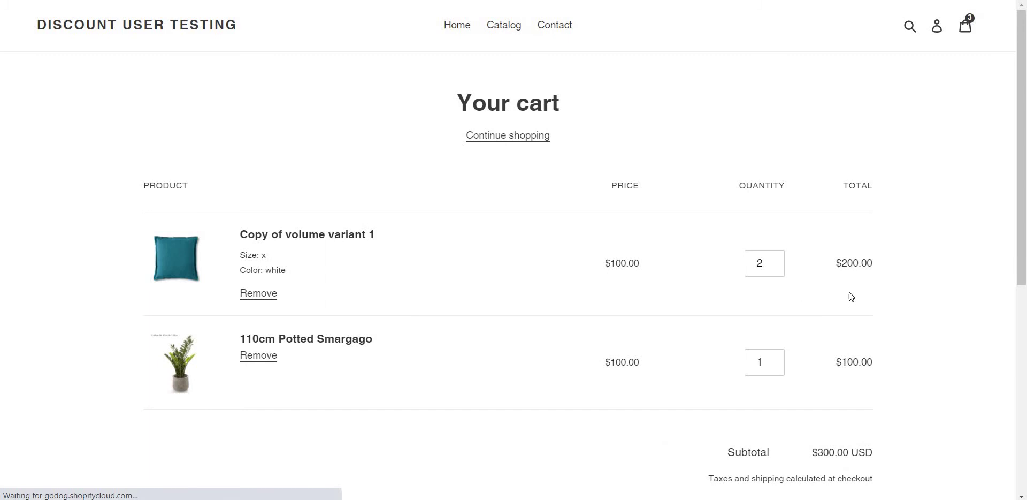
pyautogui.scroll(-1, 880, 294)
pyautogui.scroll(-2, 880, 294)
pyautogui.scroll(-2, 862, 291)
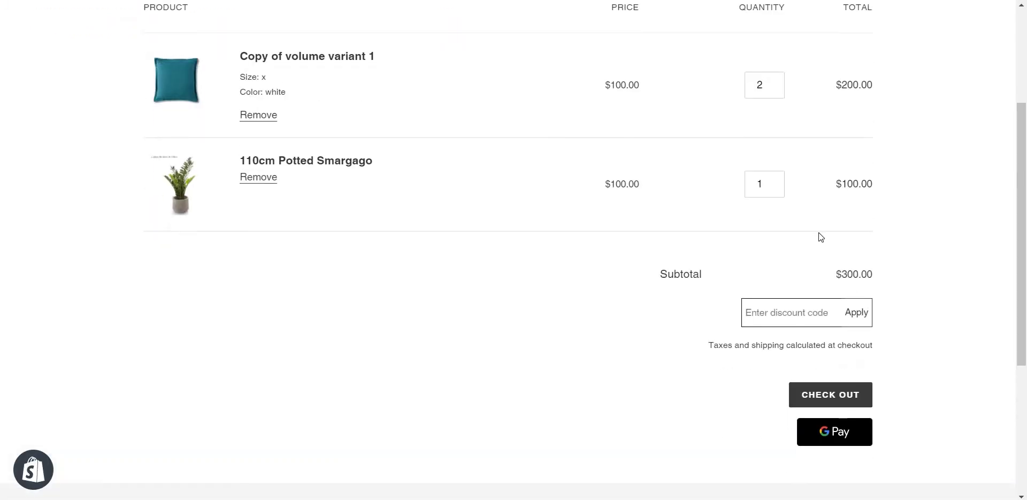
pyautogui.hotkey('alt', 'Tab')
pyautogui.click(259, 176)
pyautogui.moveTo(766, 83); pyautogui.dragTo(747, 84)
pyautogui.write('3')
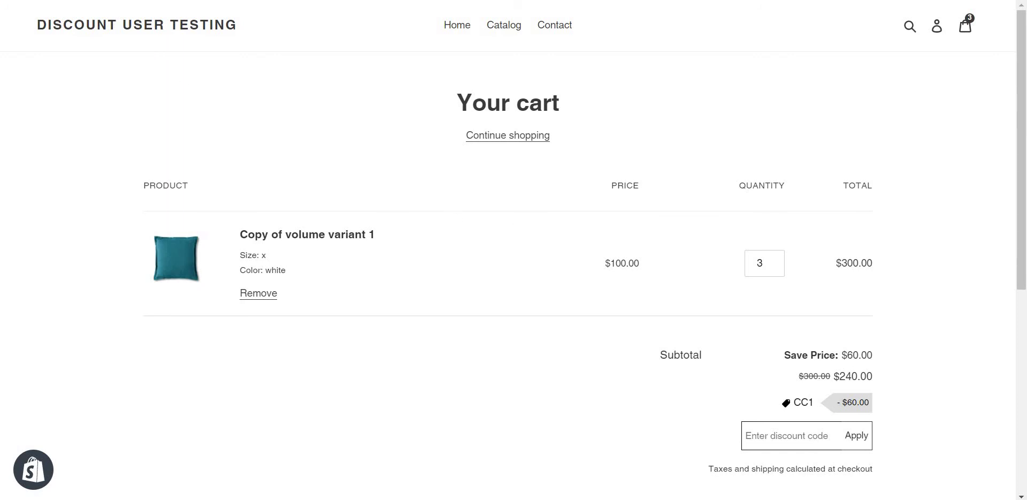
# Step: Note the tiers '100 10%', '200 20%' and '300 30%' in a blank Notepad document
pyautogui.hotkey('alt', 'Tab')
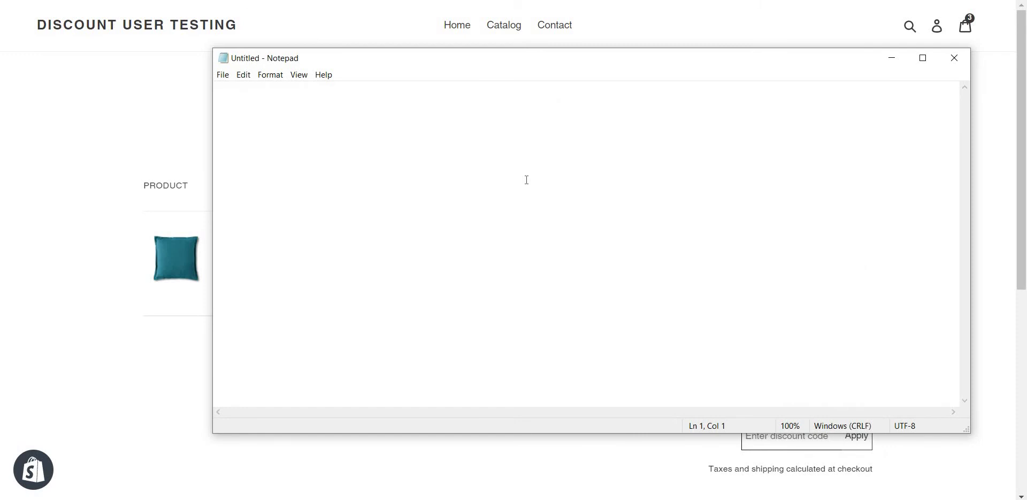
pyautogui.write('100')
pyautogui.write(' 10% ')
pyautogui.write('200 20% ')
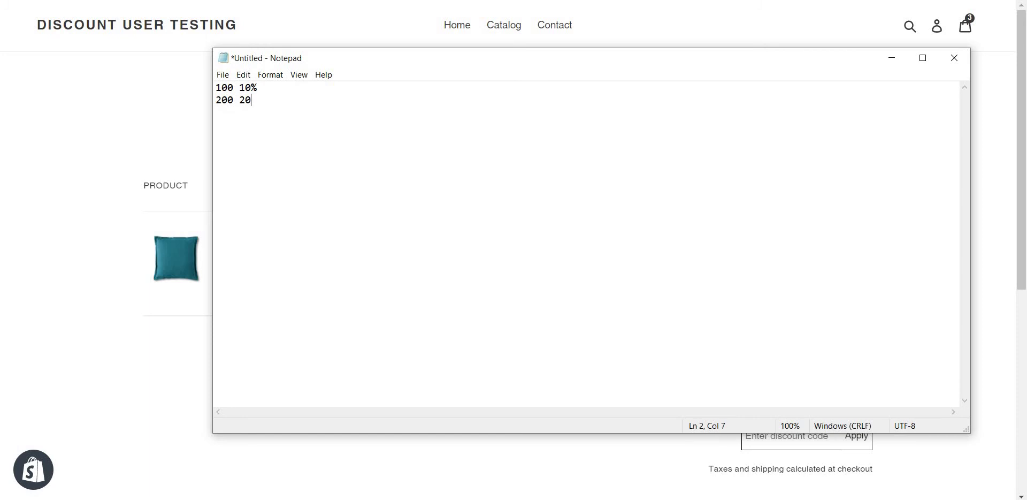
pyautogui.write('300 30%')
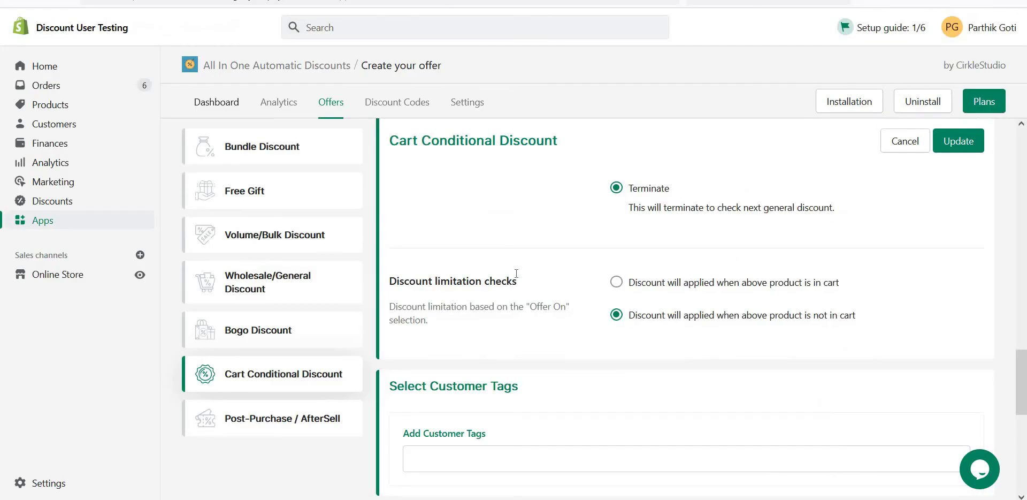
# Step: Switch the offer to 'Apply on all product' and confirm the change
pyautogui.scroll(-5, 543, 303)
pyautogui.scroll(10, 618, 250)
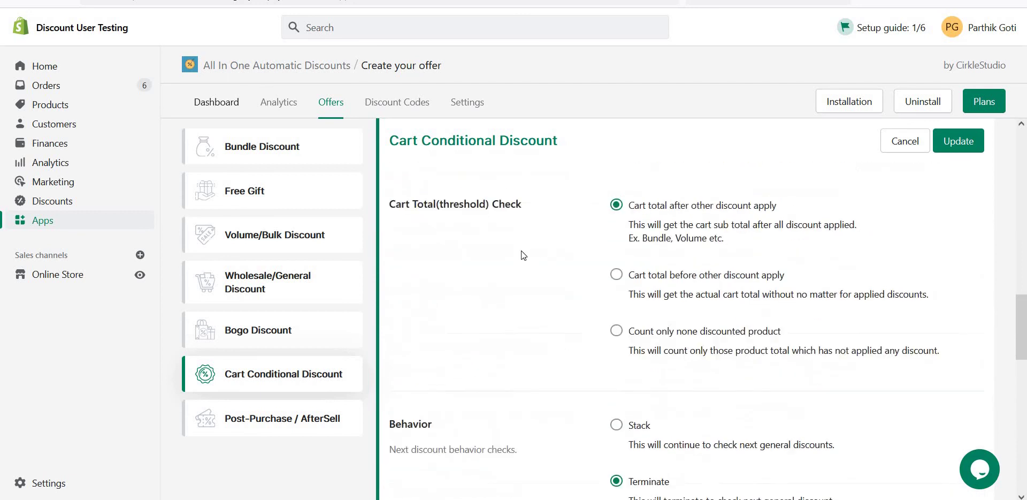
pyautogui.scroll(8, 469, 268)
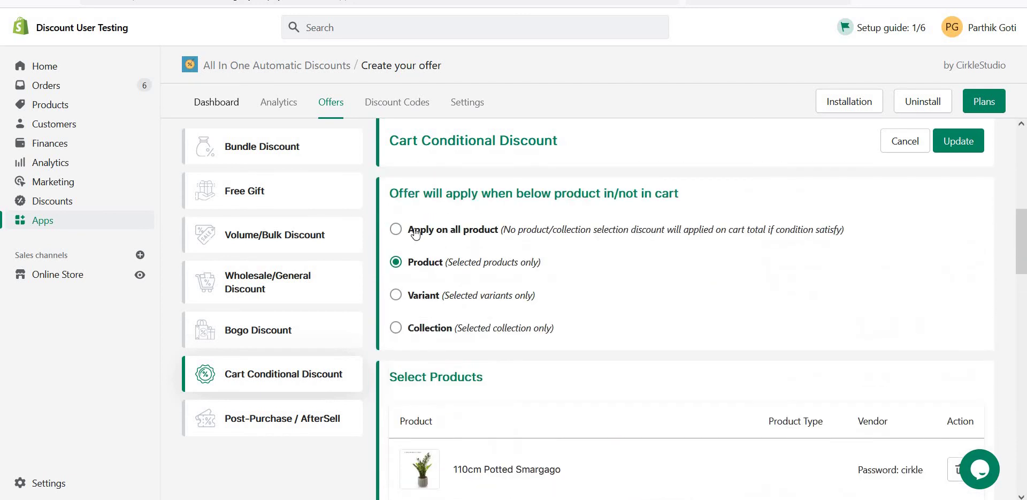
pyautogui.click(415, 234)
pyautogui.click(566, 390)
# Step: Set Discount % to 10 and Minimum Cart Total to 100.00, then save
pyautogui.scroll(-8, 633, 311)
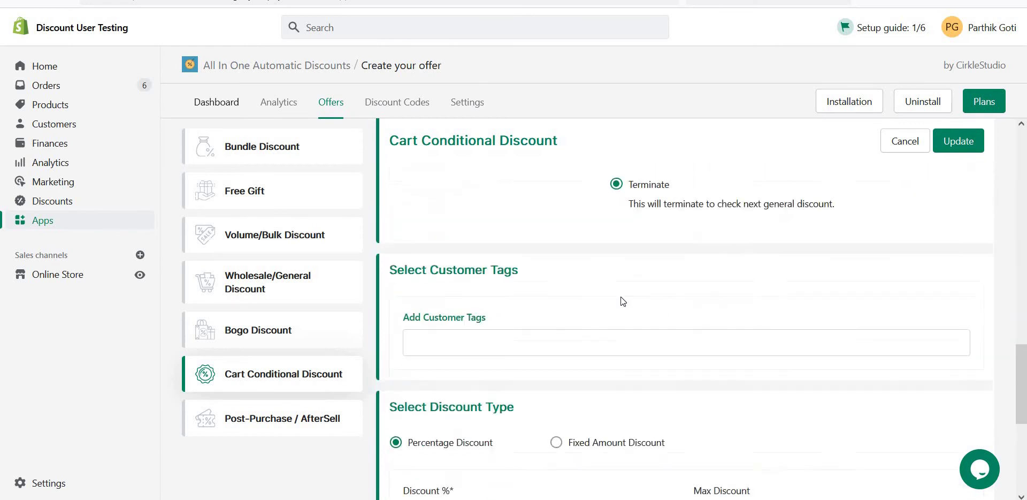
pyautogui.scroll(2, 626, 291)
pyautogui.scroll(-5, 630, 279)
pyautogui.doubleClick(401, 334)
pyautogui.press('Delete')
pyautogui.press('Delete')
pyautogui.press('BackSpace')
pyautogui.write('10')
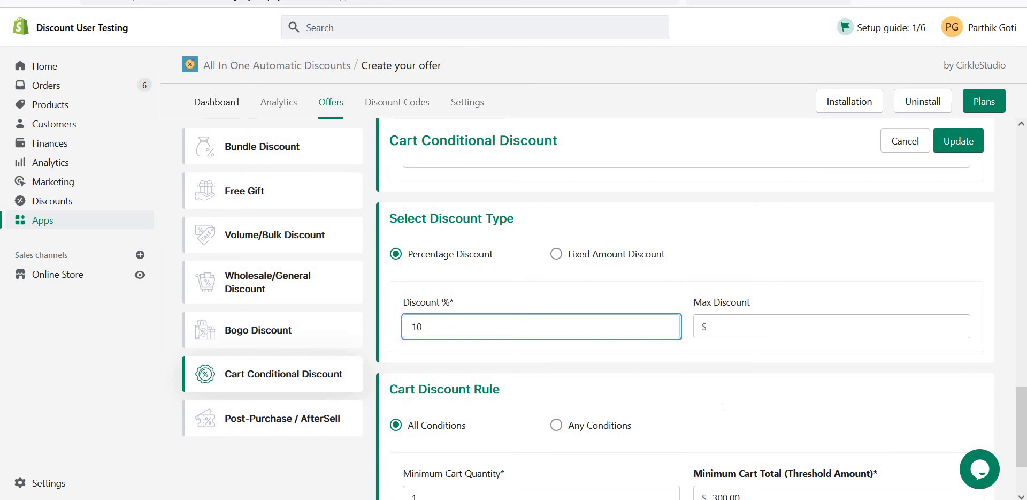
pyautogui.scroll(-2, 719, 406)
pyautogui.click(700, 402)
pyautogui.click(754, 410)
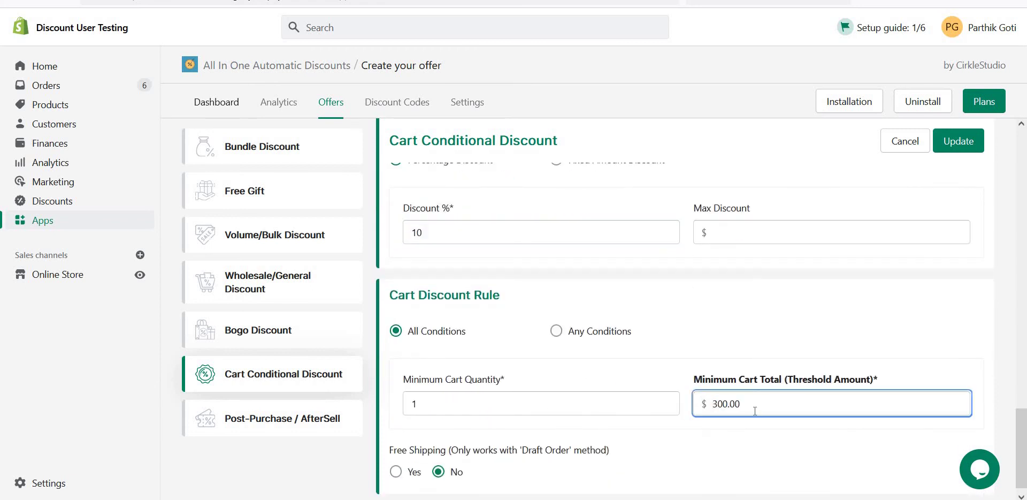
pyautogui.press('Delete')
pyautogui.write('1')
pyautogui.click(959, 140)
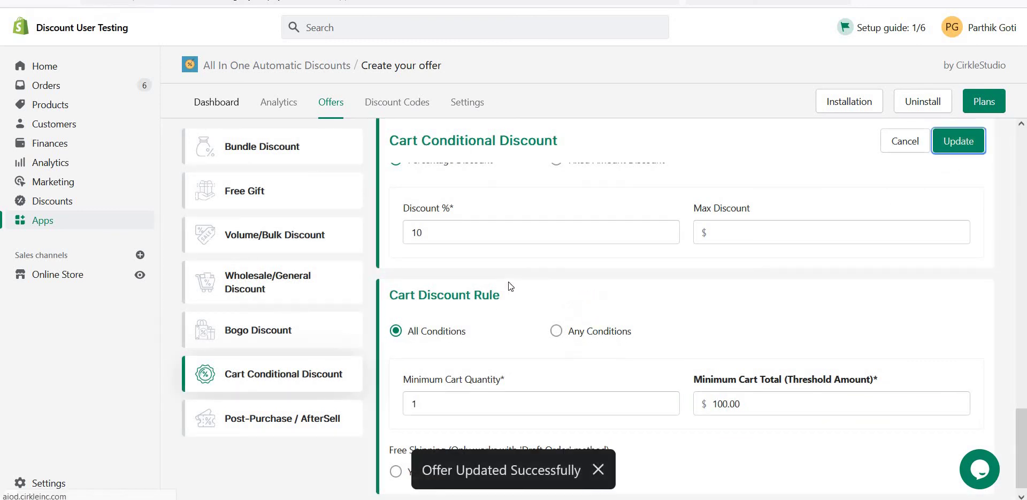
# Step: Rename the offer to 'CC 10%' and update it
pyautogui.scroll(15, 500, 260)
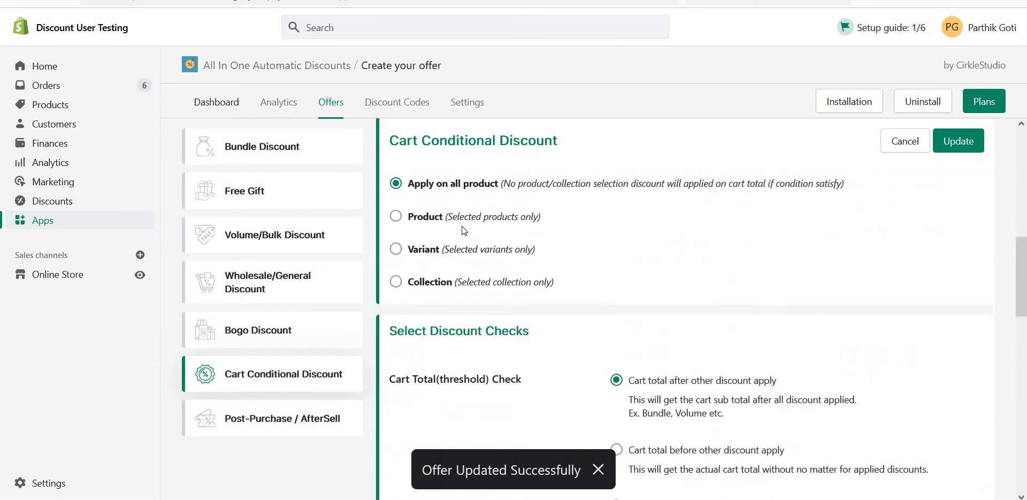
pyautogui.scroll(5, 461, 225)
pyautogui.click(431, 346)
pyautogui.press('BackSpace')
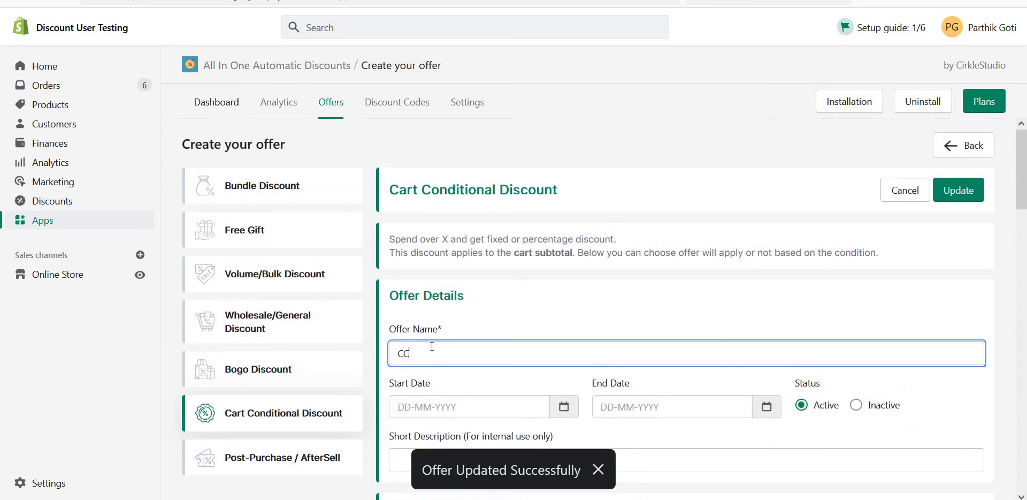
pyautogui.write('10')
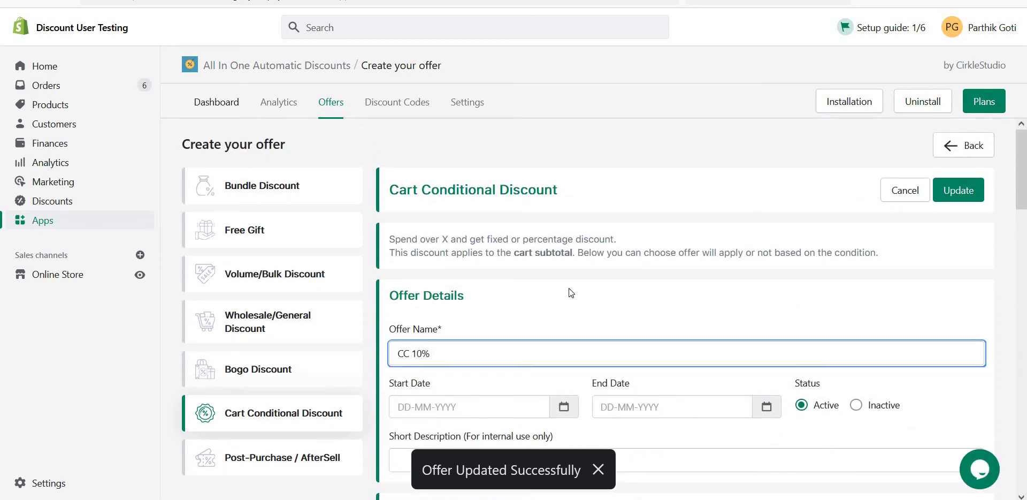
pyautogui.click(954, 190)
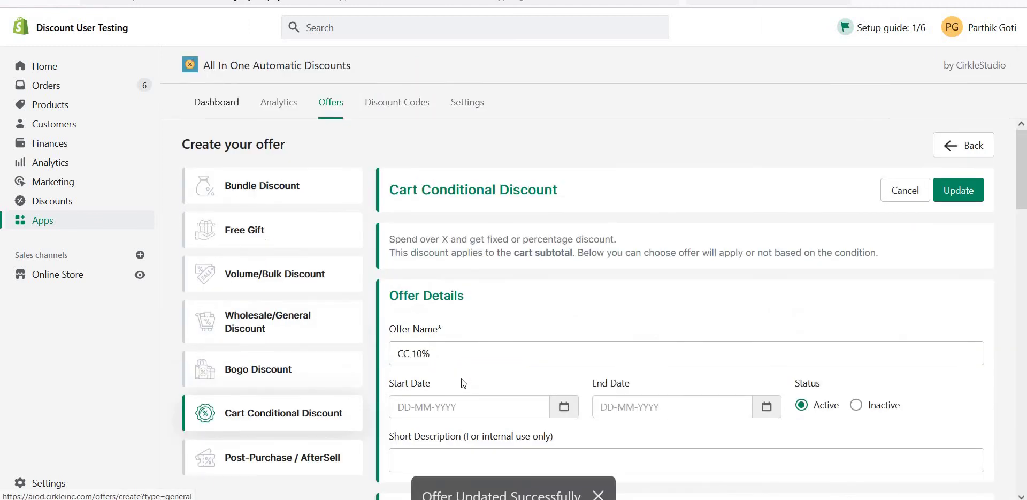
pyautogui.click(447, 354)
pyautogui.write('CC 20%')
pyautogui.scroll(-9, 490, 352)
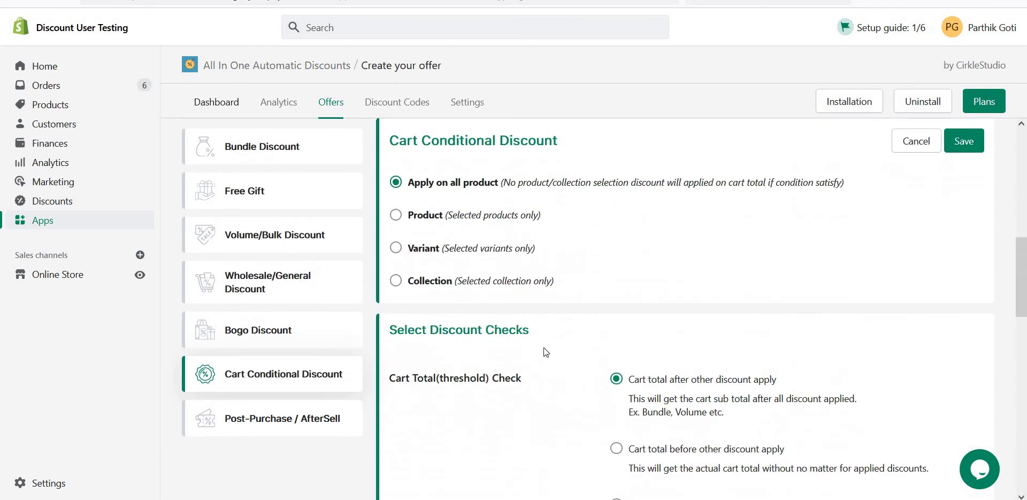
pyautogui.scroll(-3, 545, 352)
pyautogui.scroll(-2, 608, 379)
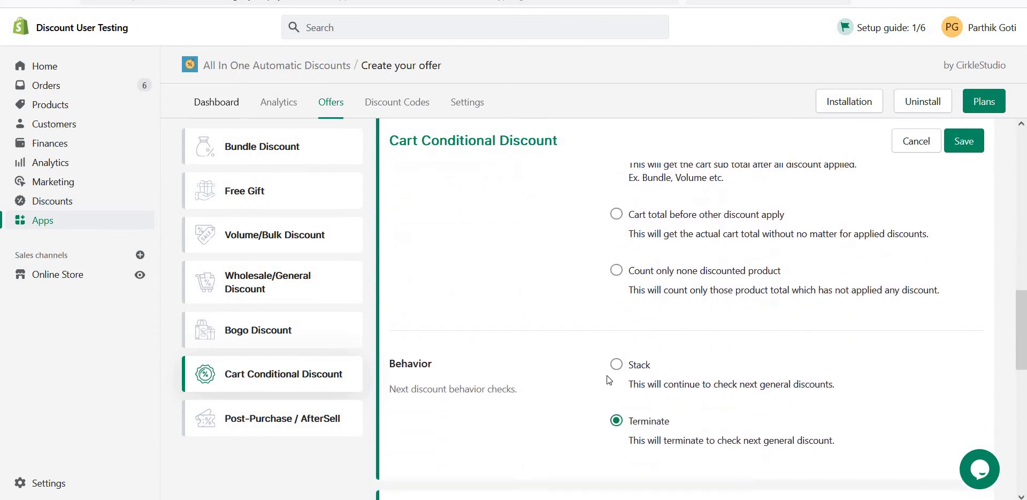
pyautogui.doubleClick(420, 362)
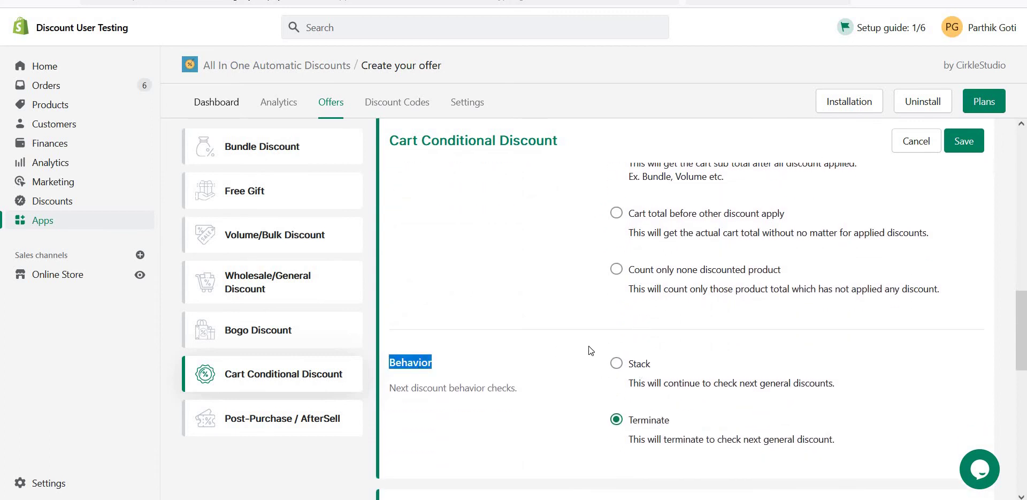
pyautogui.scroll(-1, 588, 346)
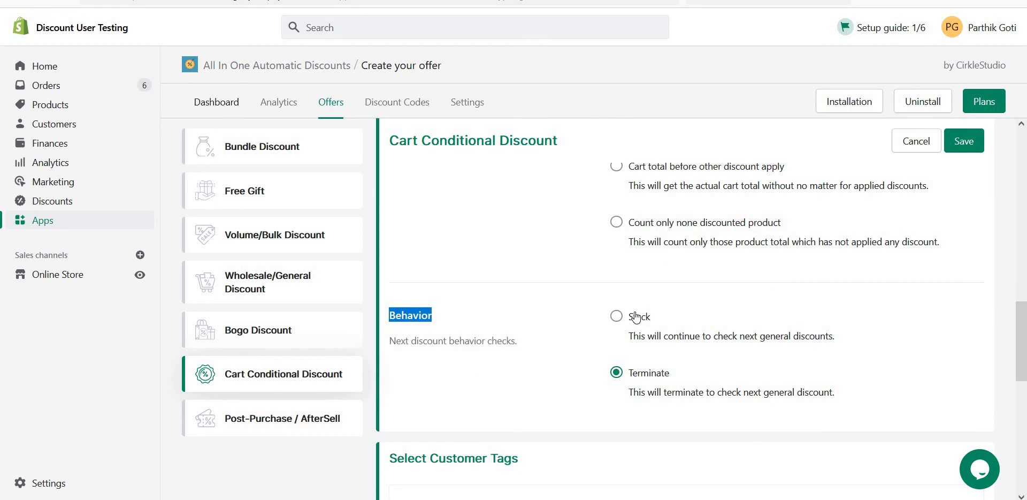
# Step: Append the lines '300 10+20+30' and '300 30' under the Notepad tier notes
pyautogui.hotkey('alt', 'Tab')
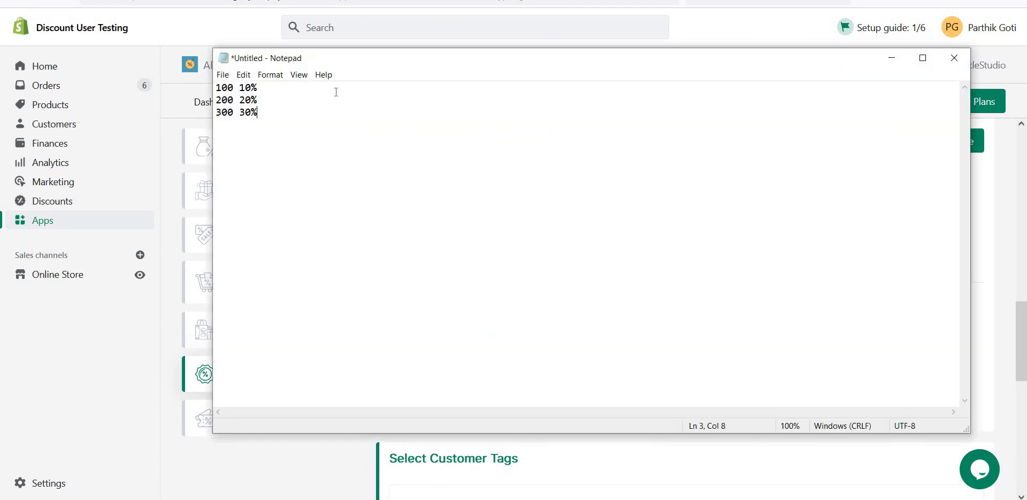
pyautogui.press('Return')
pyautogui.press('Return')
pyautogui.write('300 10+20+30 ')
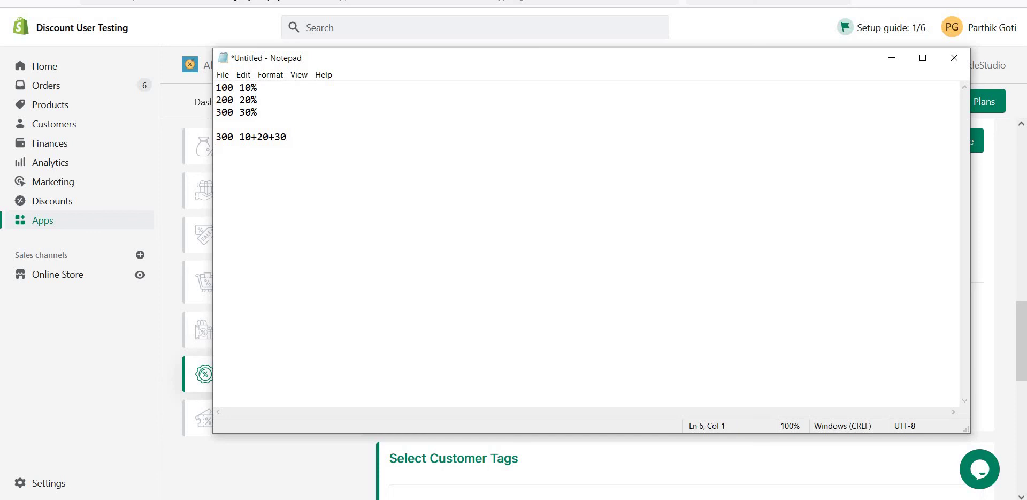
pyautogui.write('300 30')
pyautogui.hotkey('shift', 'Left')
pyautogui.hotkey('alt', 'Tab')
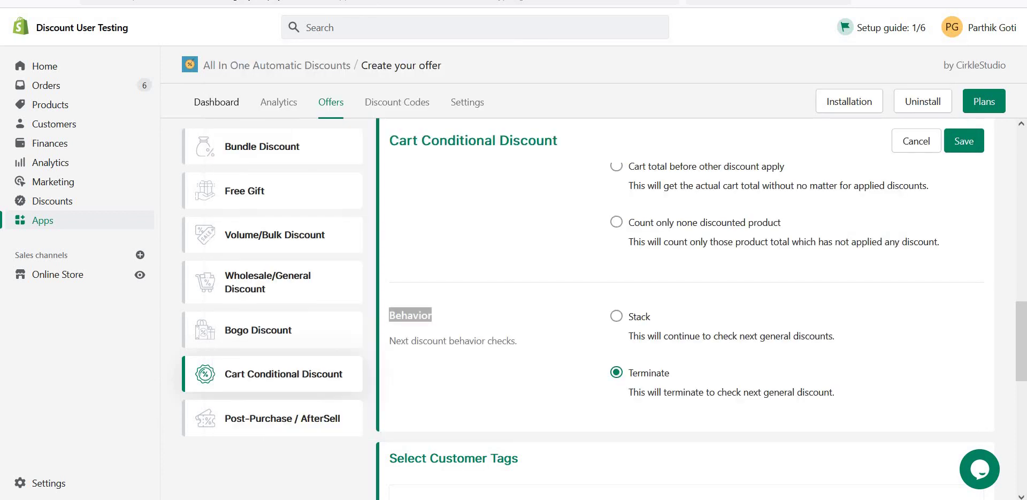
# Step: Enter 20 in the Discount % field
pyautogui.scroll(-1, 630, 369)
pyautogui.scroll(-3, 629, 352)
pyautogui.click(490, 252)
pyautogui.scroll(-4, 588, 294)
pyautogui.click(475, 372)
pyautogui.write('0')
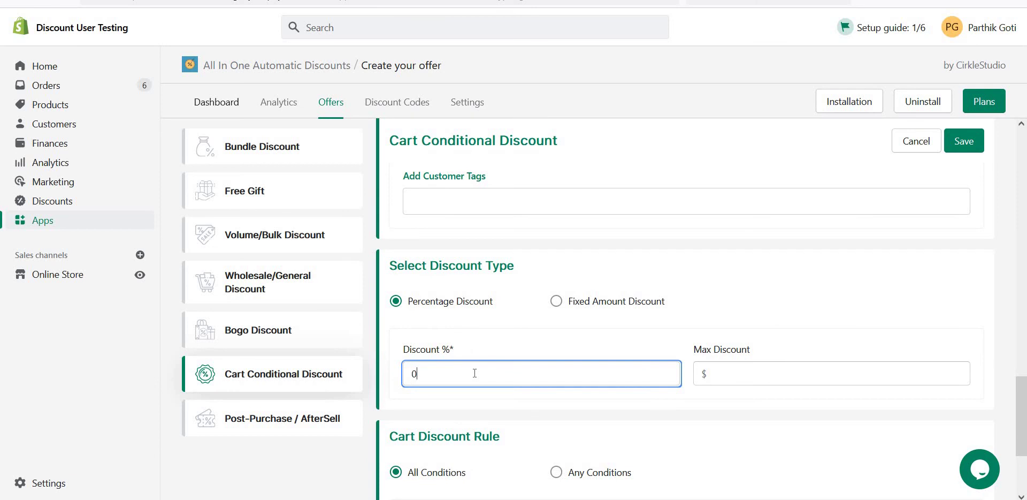
# Step: Change Minimum Cart Total to 200.00 and save the offer
pyautogui.scroll(-3, 722, 394)
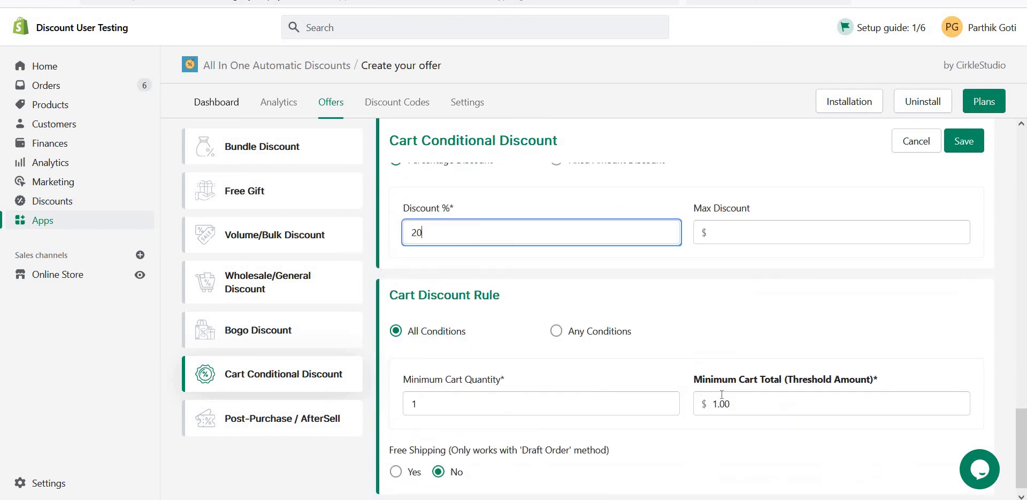
pyautogui.click(704, 403)
pyautogui.click(704, 403)
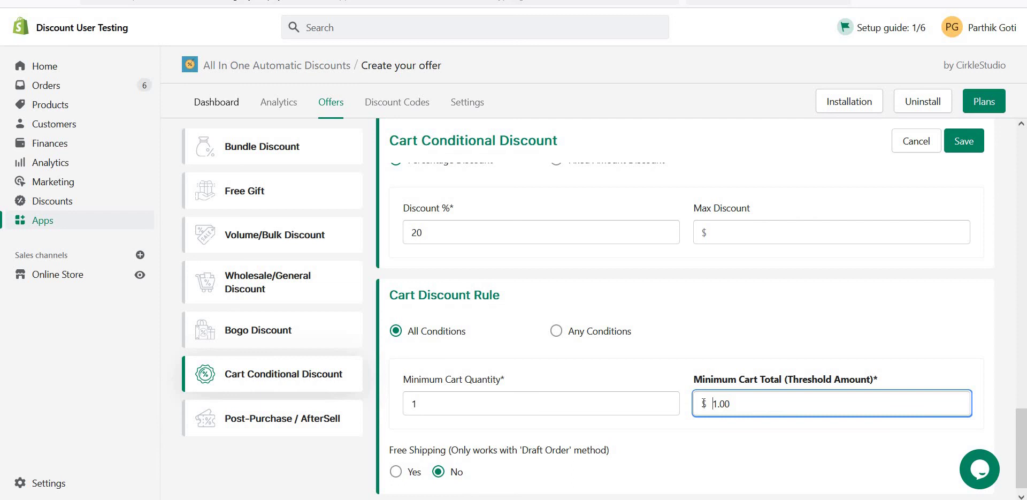
pyautogui.write('20')
pyautogui.press('Delete')
pyautogui.write('0')
pyautogui.click(964, 141)
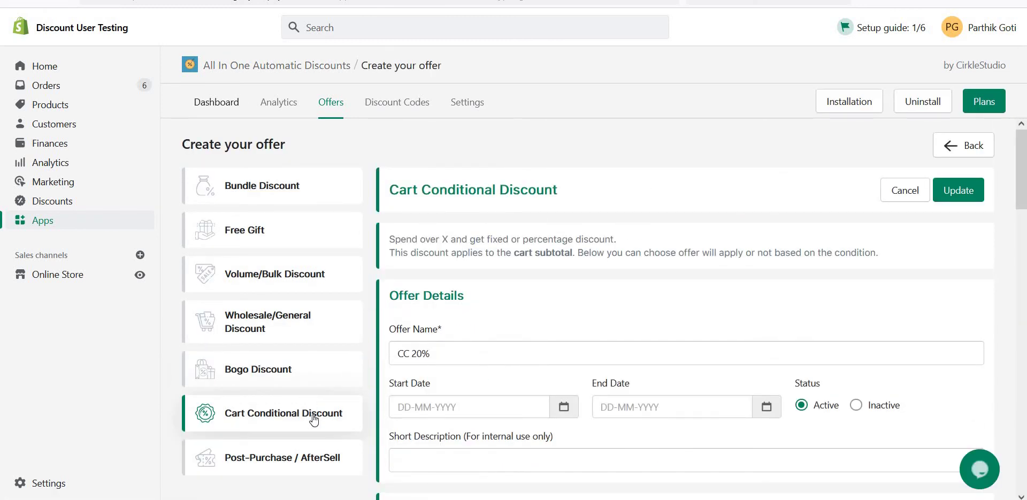
# Step: Start a new Cart Conditional Discount named 'CC 30%' with Discount % of 30
pyautogui.click(437, 354)
pyautogui.write('CC 30%')
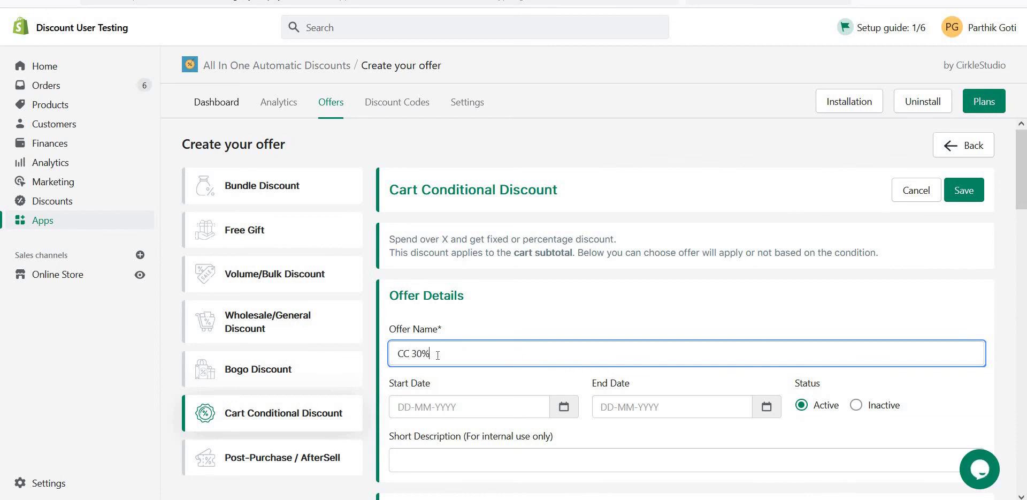
pyautogui.scroll(-15, 518, 316)
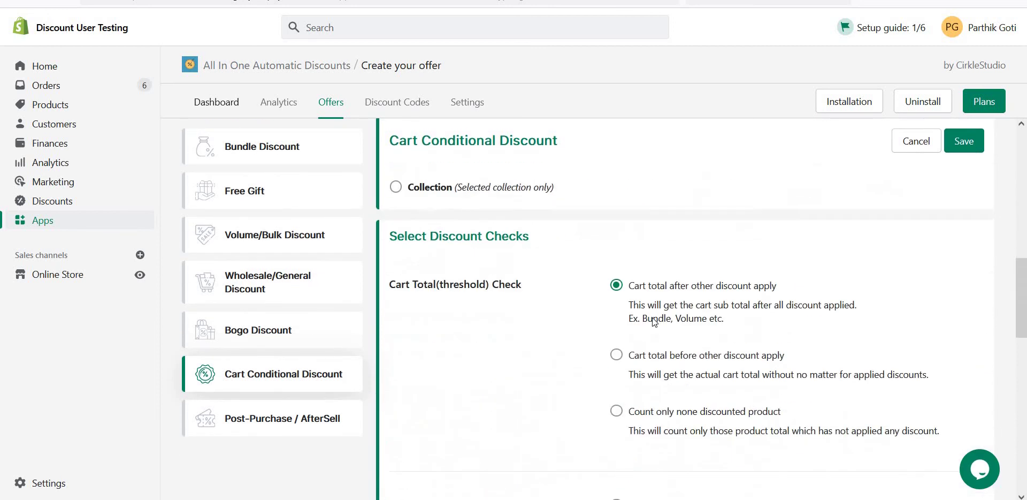
pyautogui.scroll(-5, 519, 320)
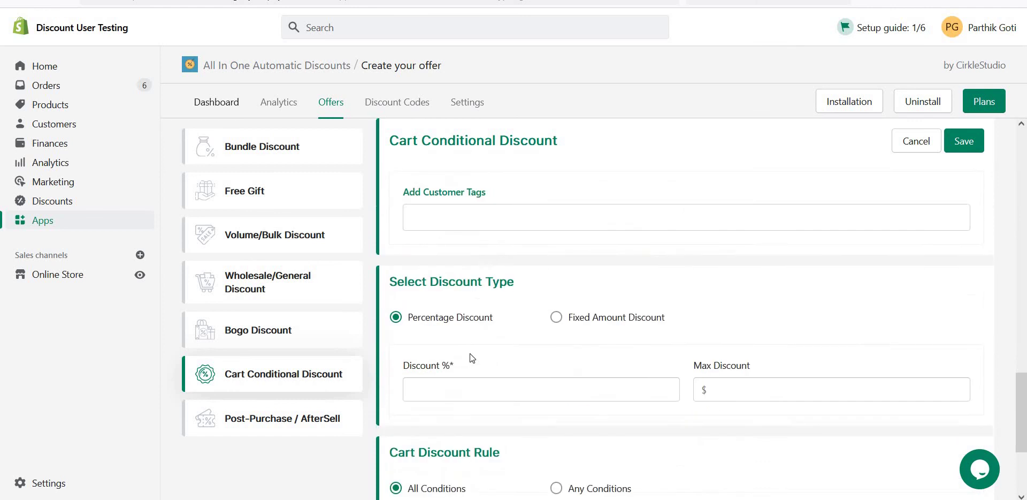
pyautogui.click(472, 365)
pyautogui.write('30')
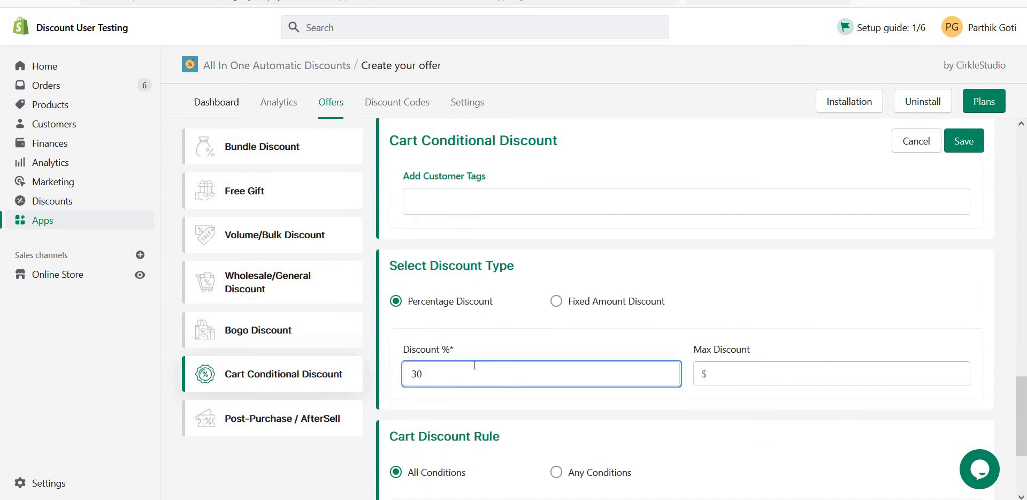
# Step: Set Minimum Cart Total to 300 and save the CC 30% offer
pyautogui.scroll(-3, 666, 358)
pyautogui.click(705, 404)
pyautogui.press('BackSpace')
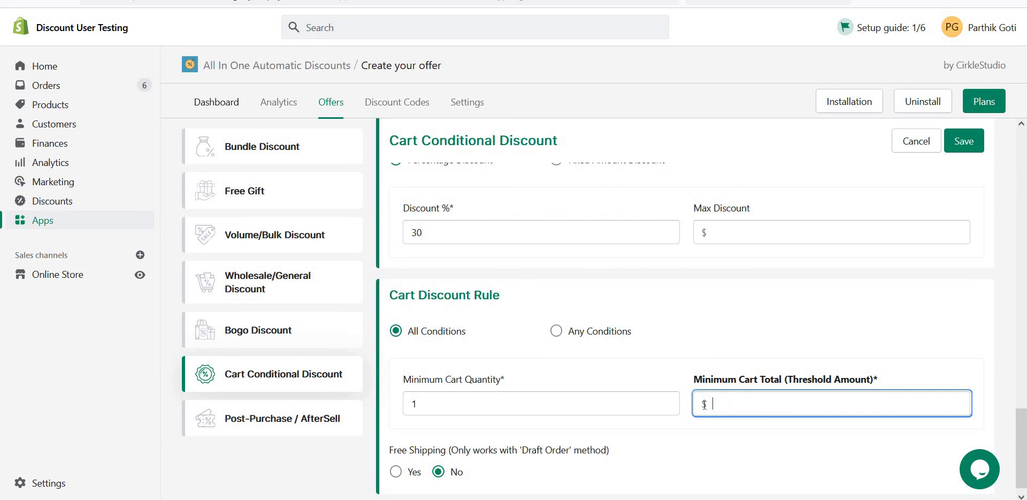
pyautogui.write('50')
pyautogui.press('BackSpace')
pyautogui.press('BackSpace')
pyautogui.click(972, 141)
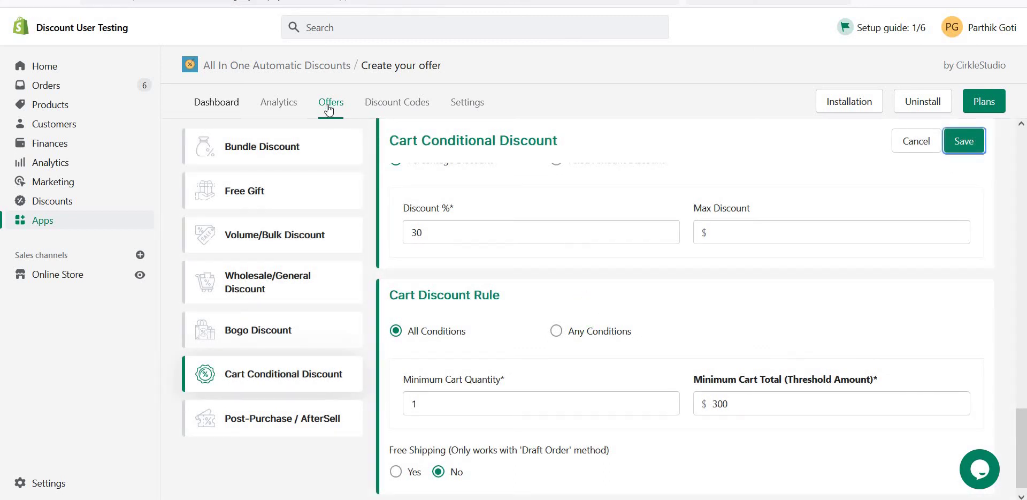
pyautogui.scroll(-2, 331, 107)
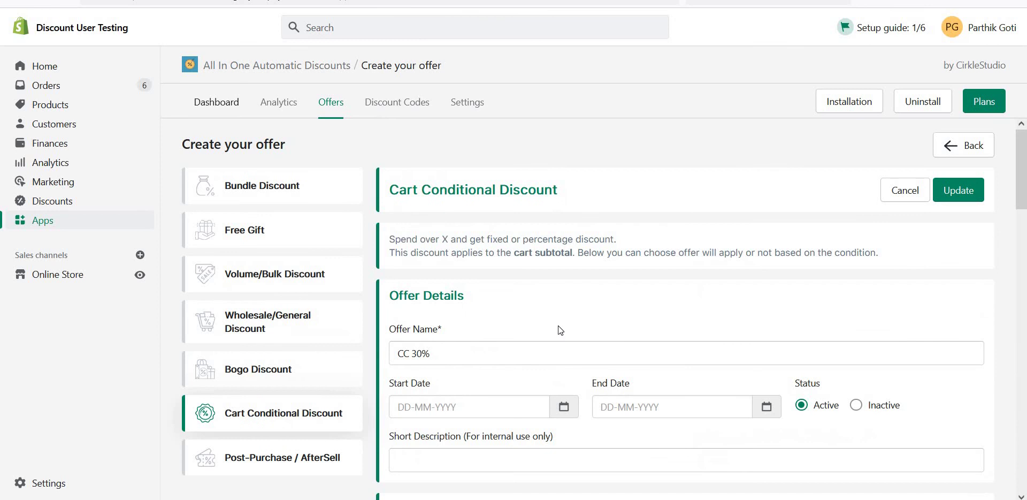
# Step: Delete the two scratch lines under the tier notes in Notepad
pyautogui.hotkey('alt', 'Tab')
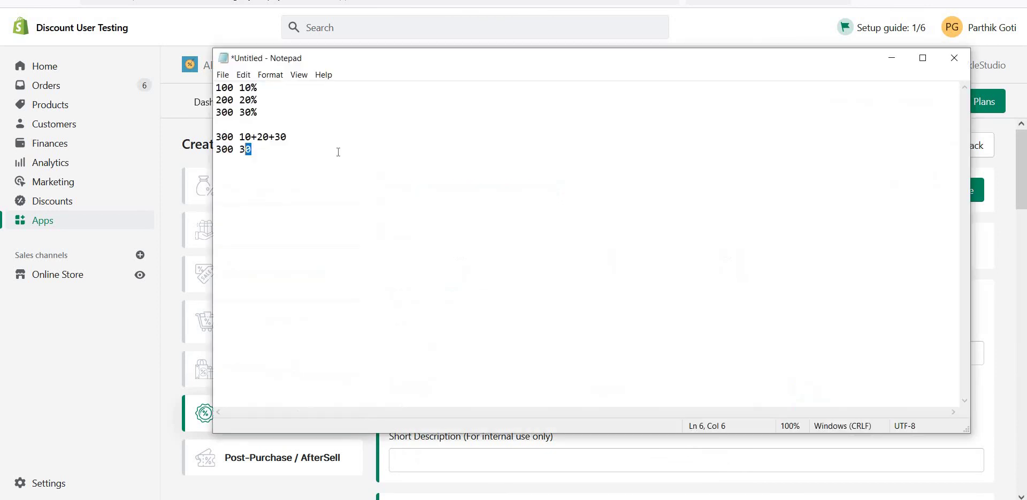
pyautogui.moveTo(257, 150); pyautogui.dragTo(203, 137)
pyautogui.press('Delete')
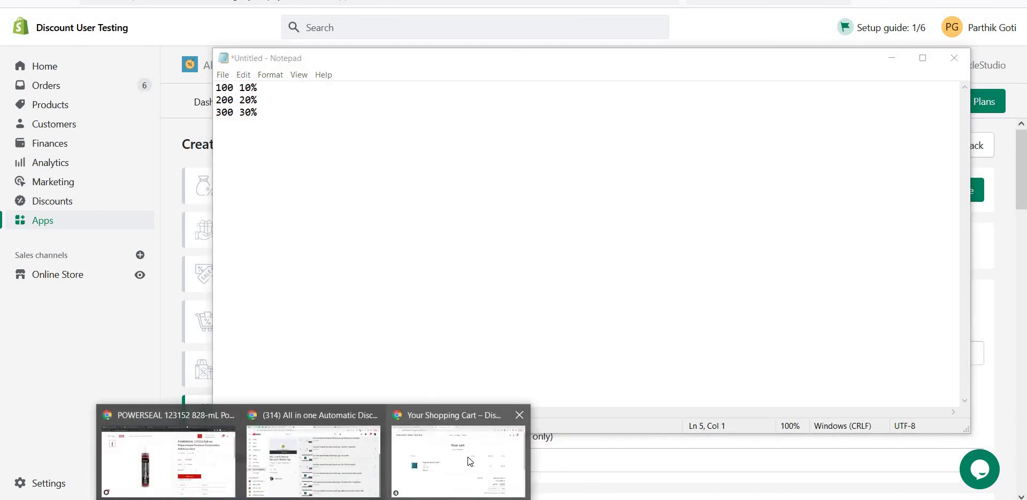
# Step: Change the storefront cart quantity to 1
pyautogui.click(406, 476)
pyautogui.doubleClick(761, 264)
pyautogui.write('1')
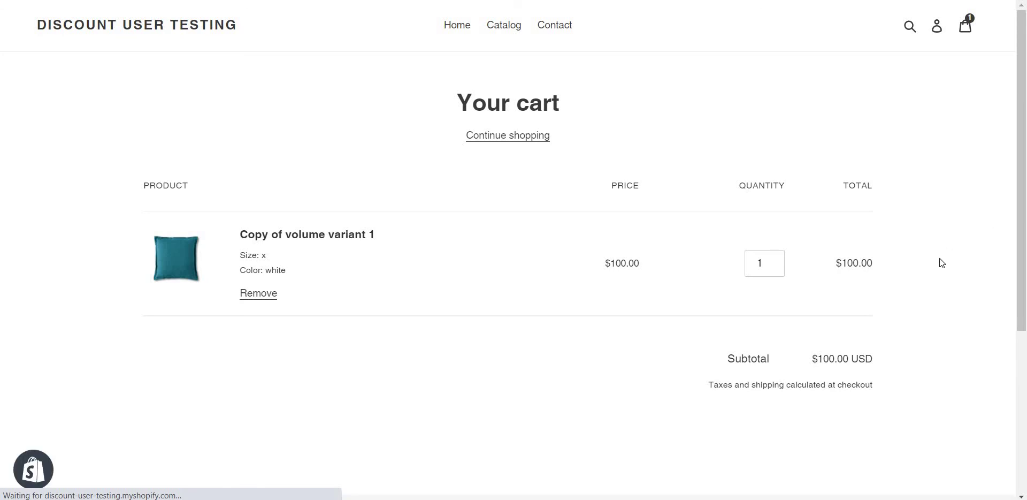
# Step: Check that CC 10% applies at $100 and the add-$100 banner, then set quantity to 2
pyautogui.moveTo(778, 431); pyautogui.dragTo(814, 431)
pyautogui.moveTo(426, 16); pyautogui.dragTo(504, 12)
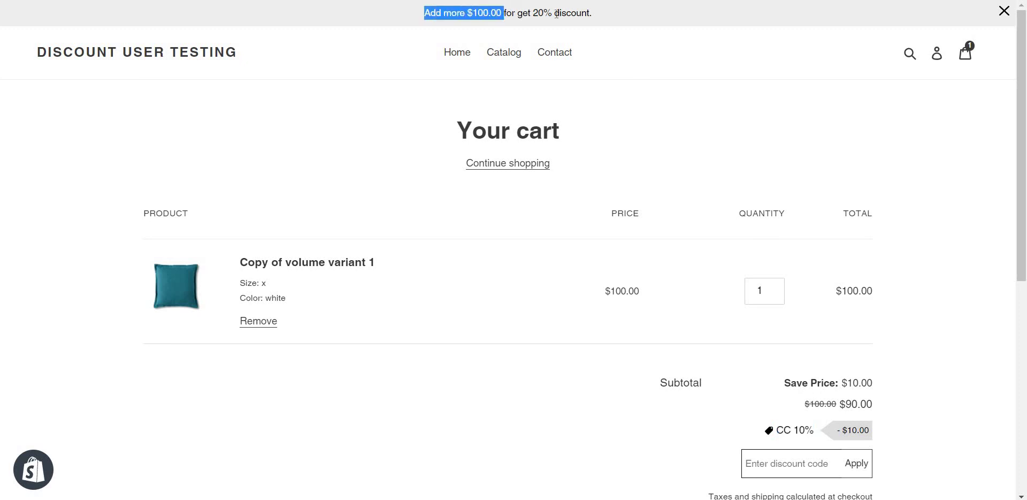
pyautogui.click(584, 14)
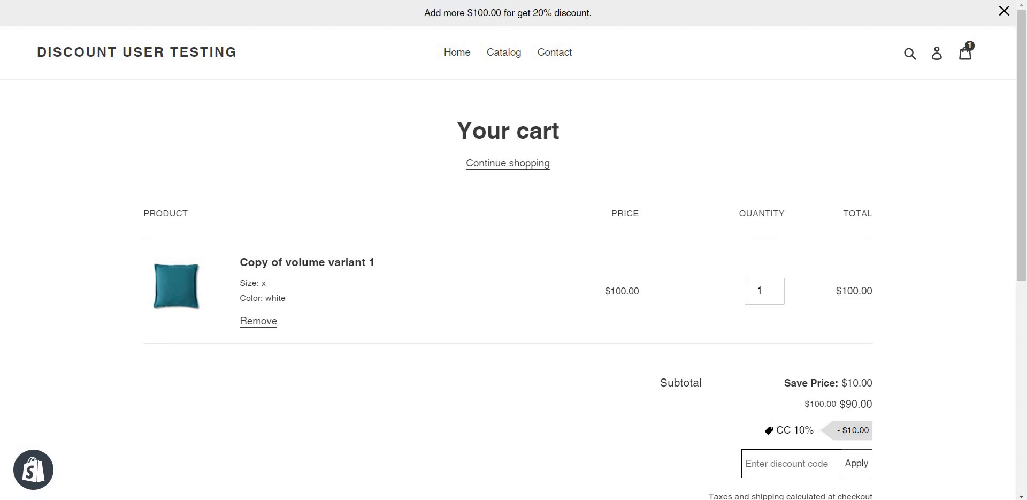
pyautogui.doubleClick(756, 290)
pyautogui.write('2')
pyautogui.press('Tab')
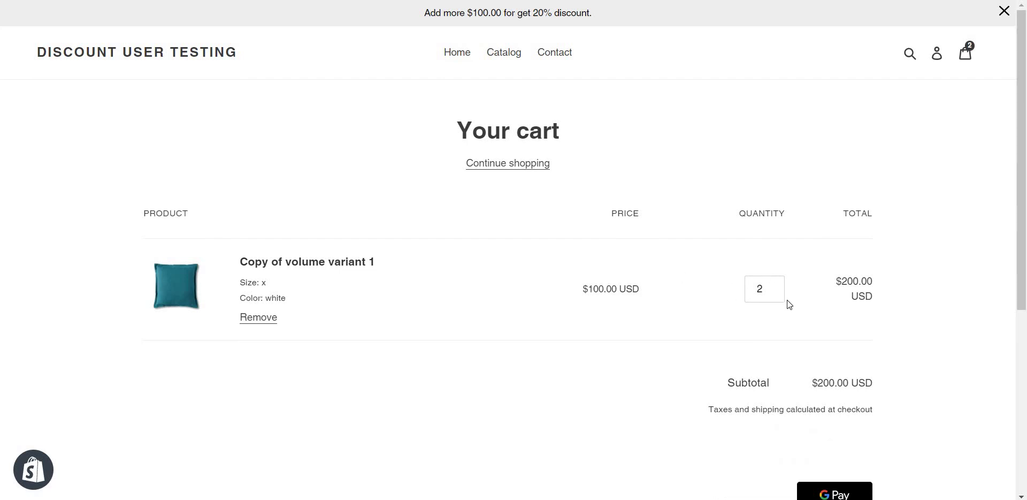
# Step: Check CC 20% on the $200.00 subtotal and the 30% banner, then set quantity to 3
pyautogui.moveTo(779, 427); pyautogui.dragTo(815, 428)
pyautogui.moveTo(806, 397); pyautogui.dragTo(828, 401)
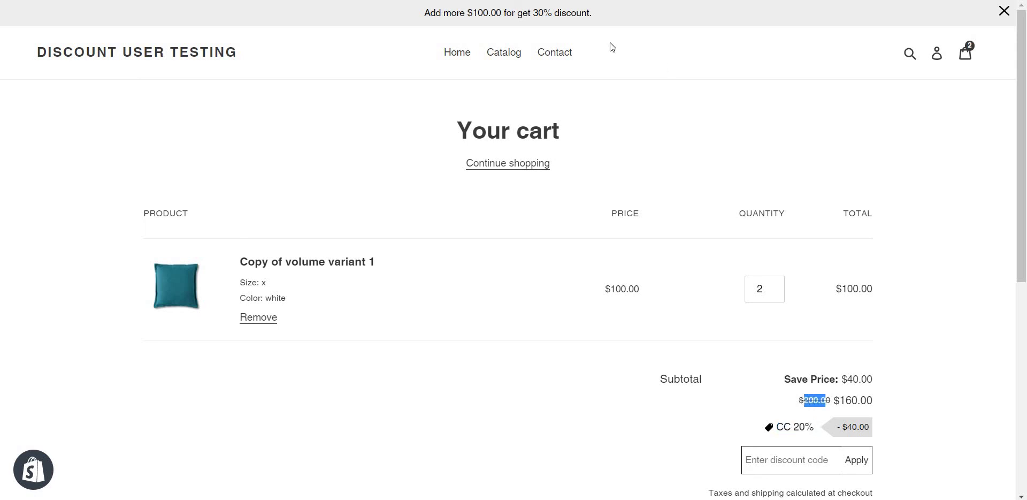
pyautogui.moveTo(425, 12); pyautogui.dragTo(591, 17)
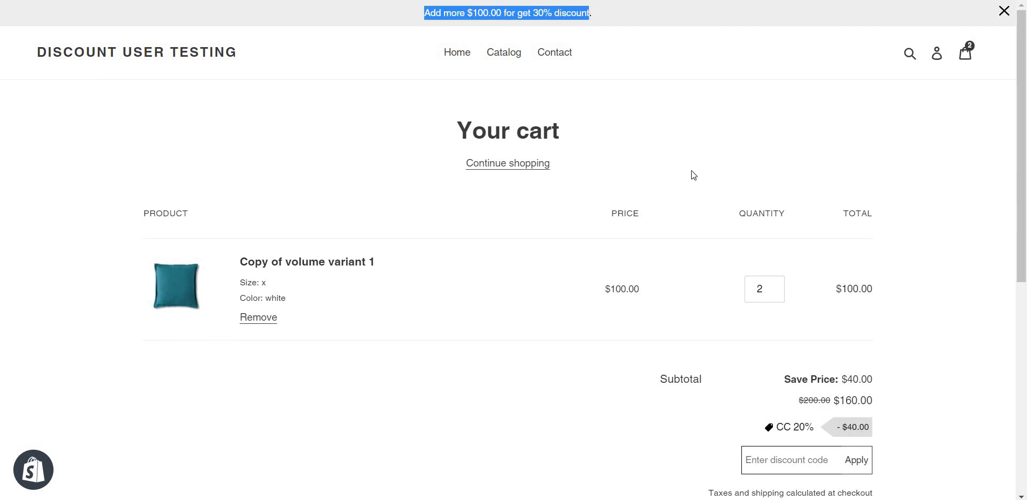
pyautogui.doubleClick(759, 289)
pyautogui.write('3')
pyautogui.press('Tab')
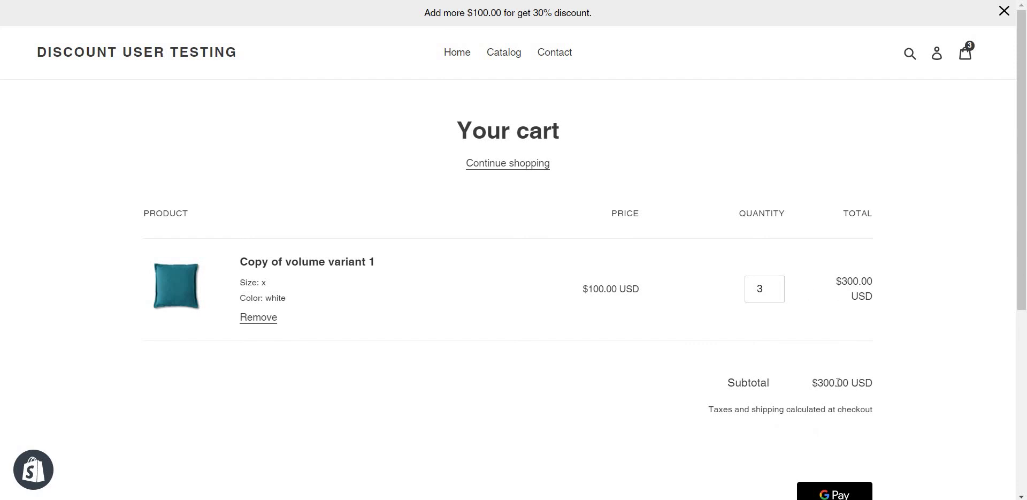
# Step: Highlight the CC 30% discount line taking $90.00 off the $300.00 subtotal
pyautogui.tripleClick(801, 401)
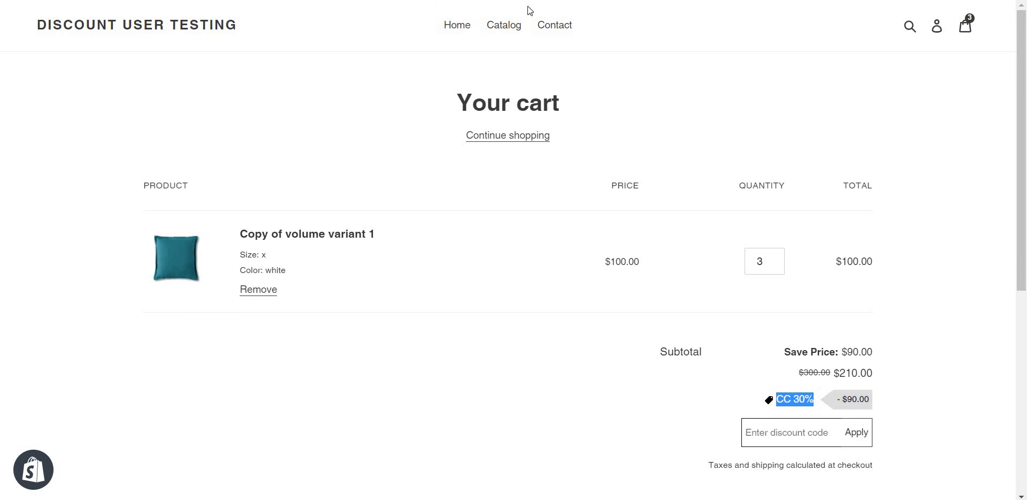